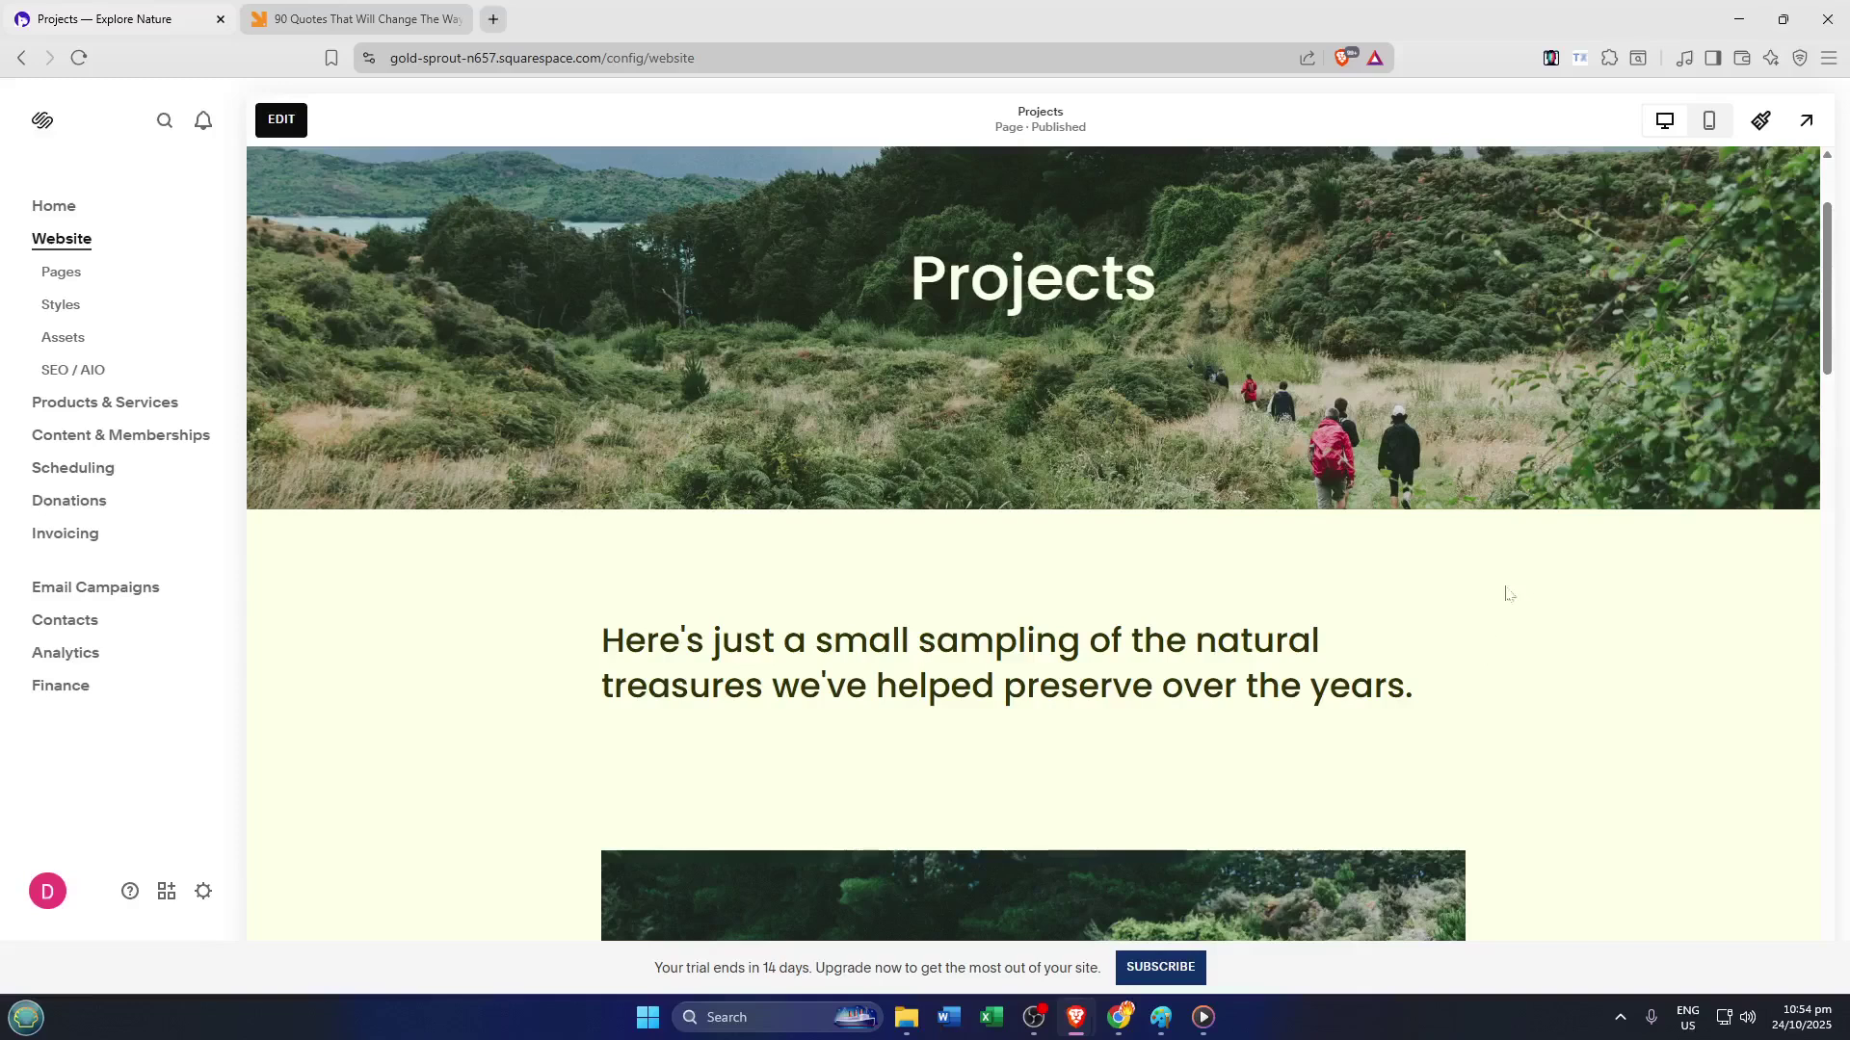
- Open the Projects page for editing
scroll(1403, 530, "up", 1)
scroll(1408, 519, "up", 1)
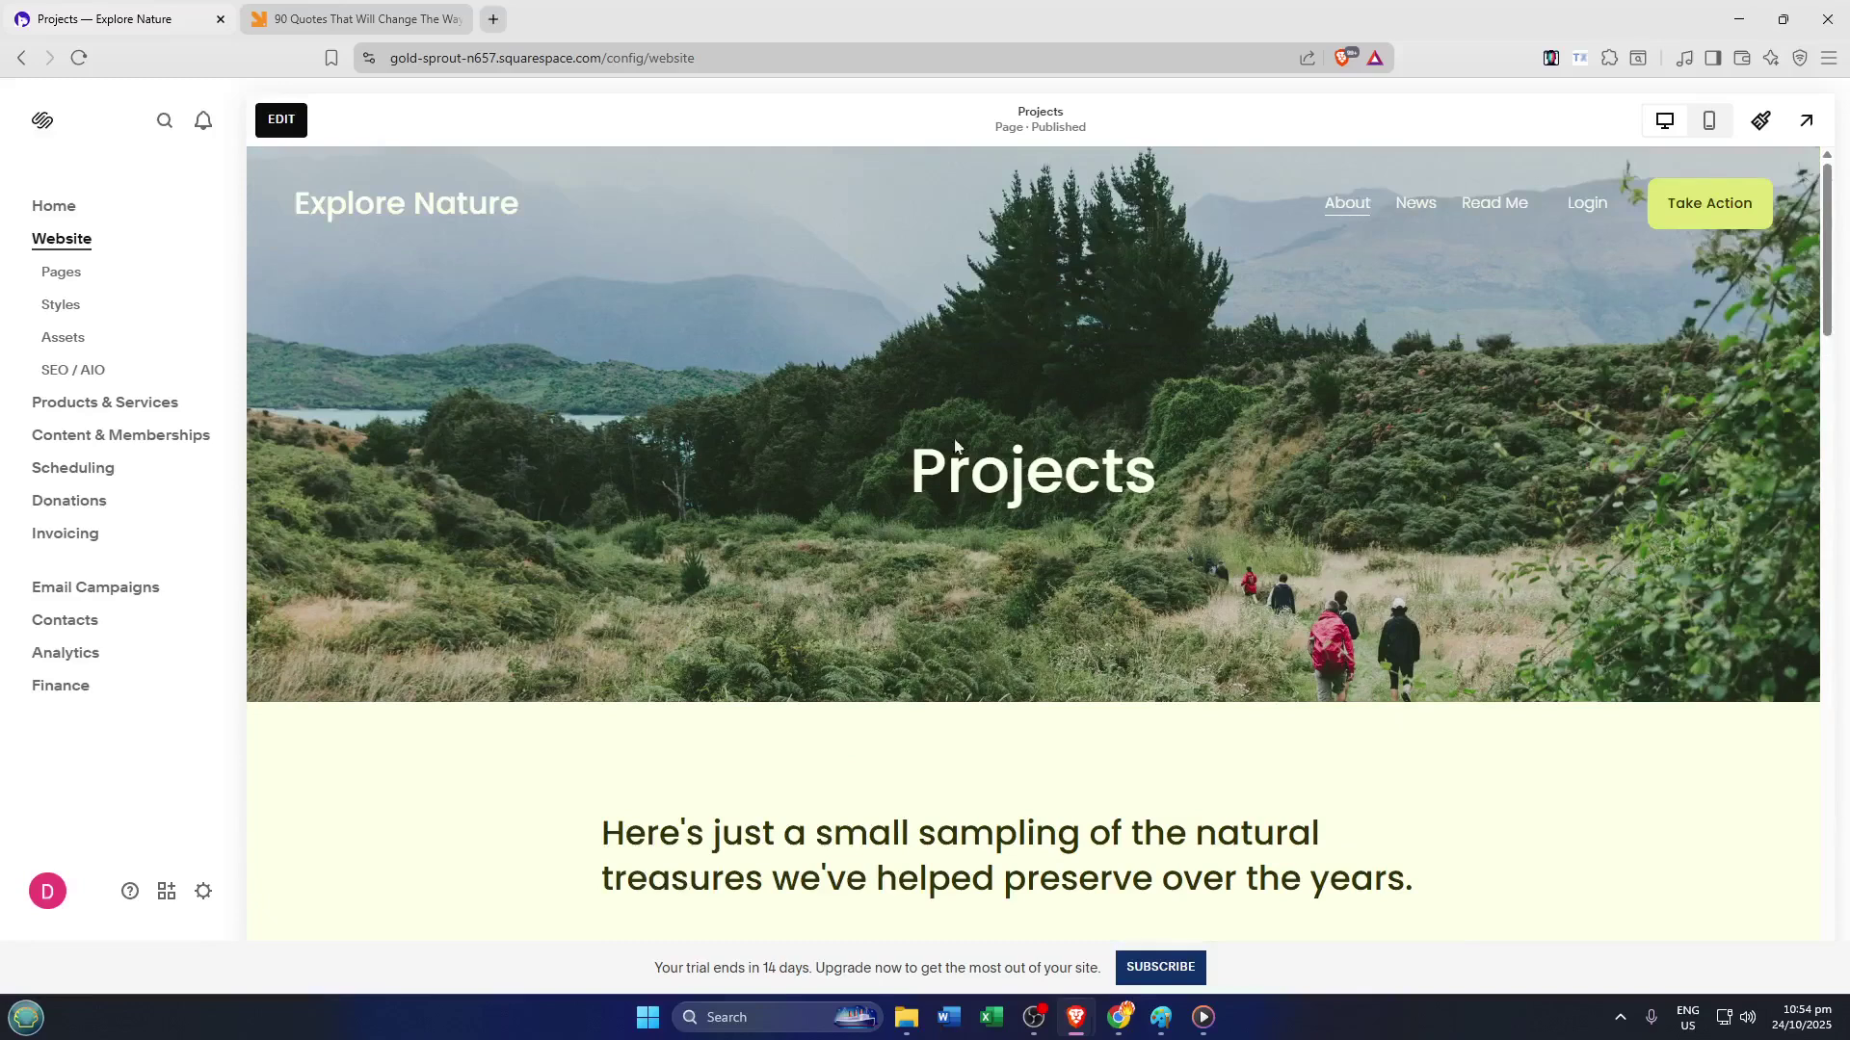
scroll(1220, 684, "down", 1)
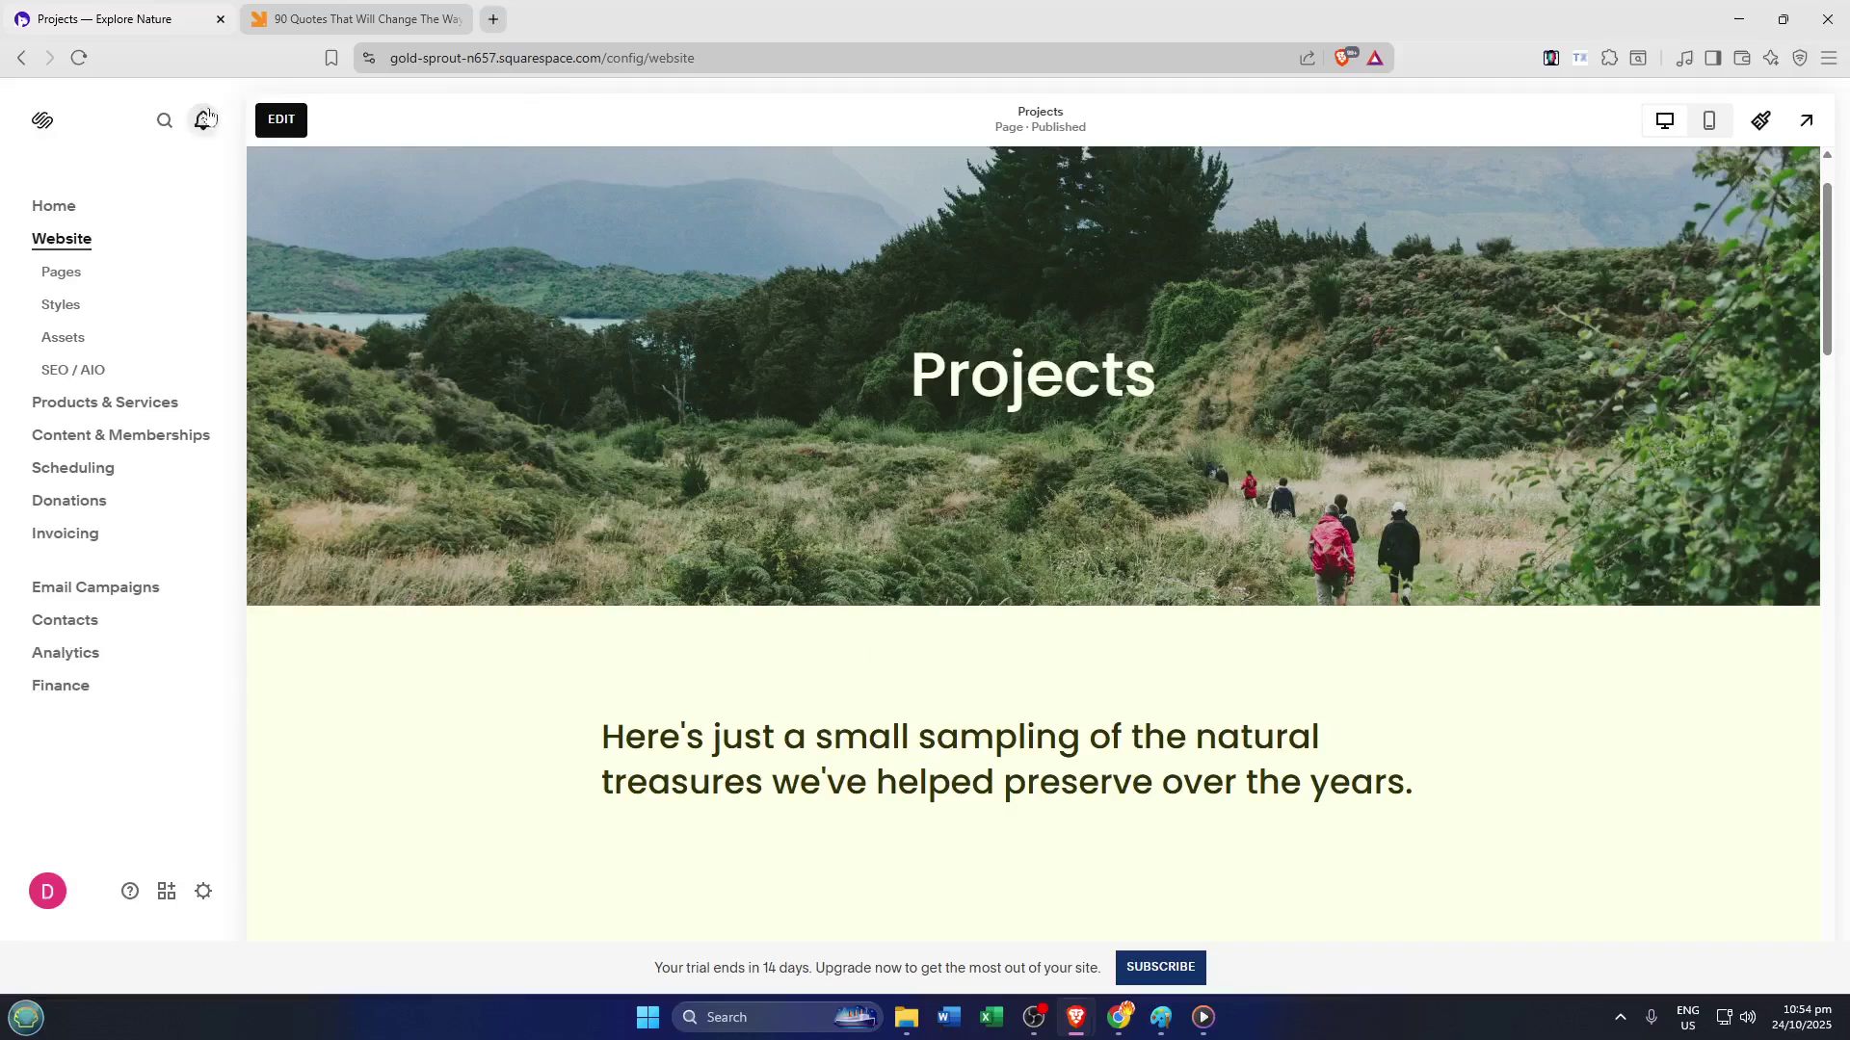
left_click(275, 120)
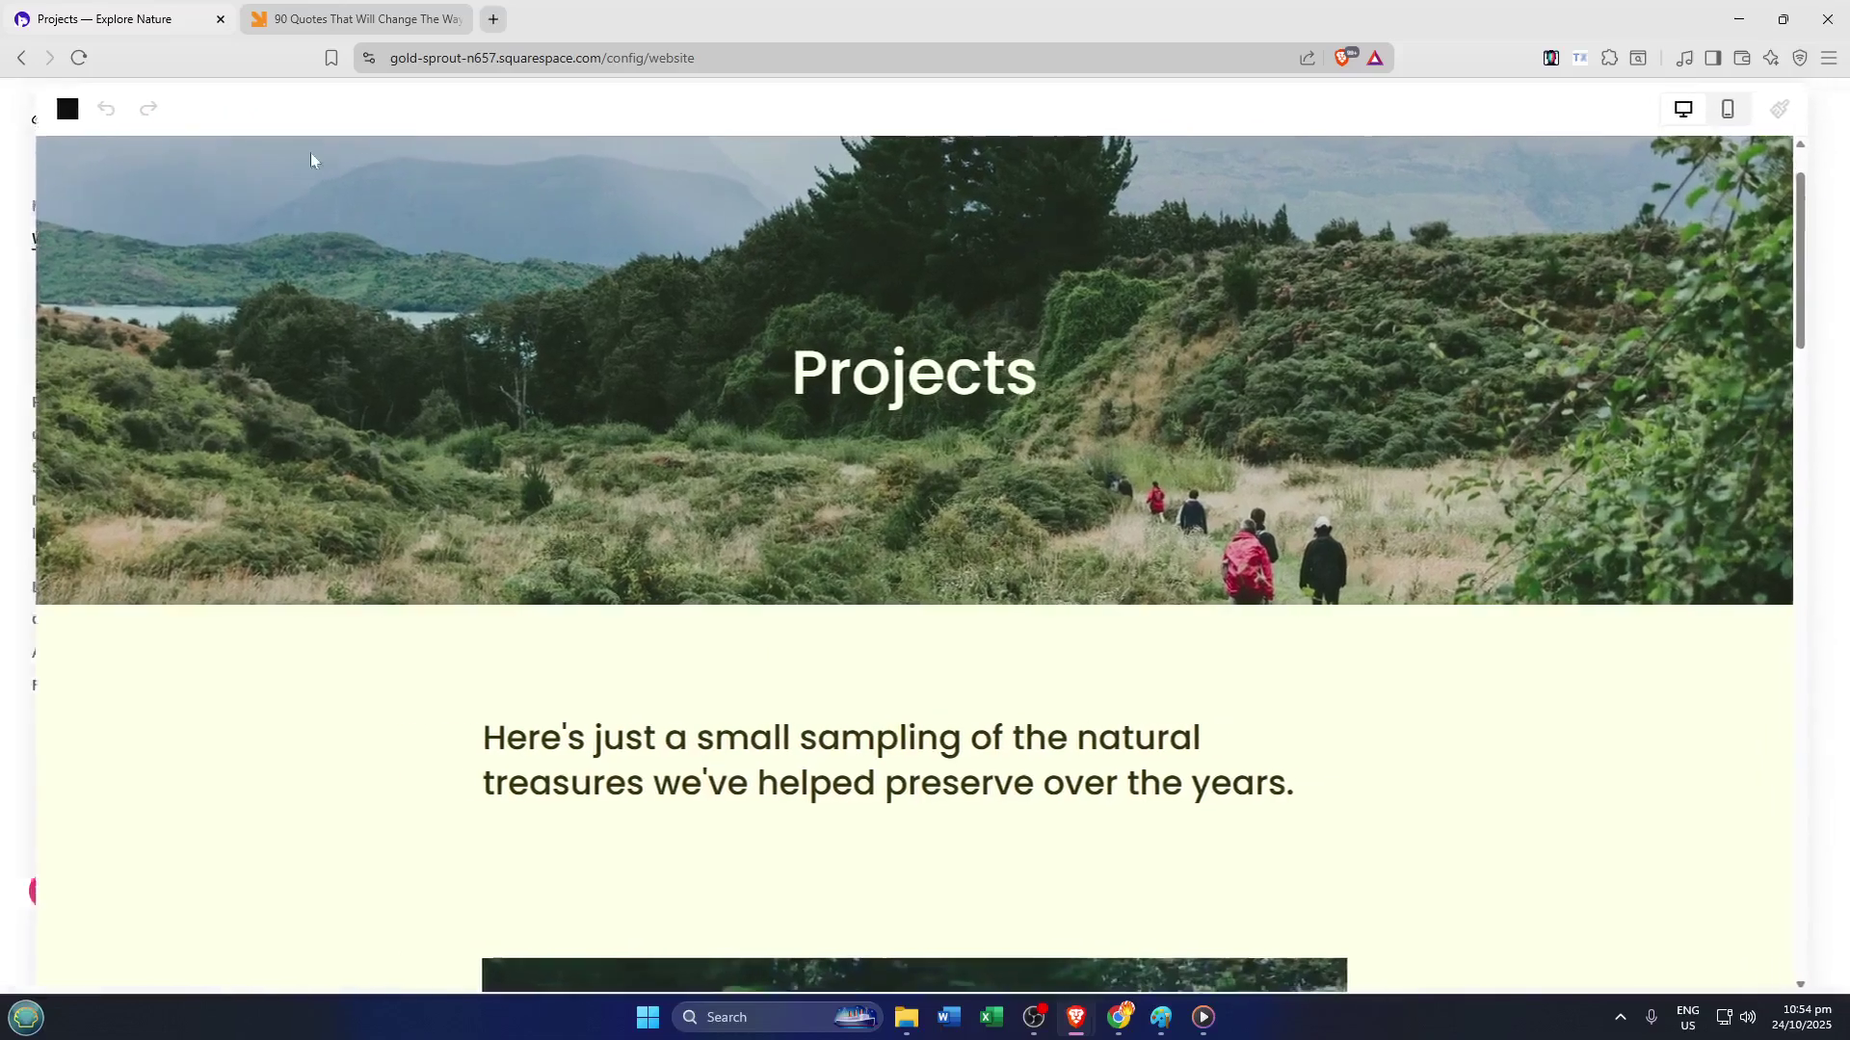
- Look through the Projects page's sections down to the footer and return to the Monument Valley, Utah section
scroll(1432, 518, "down", 3)
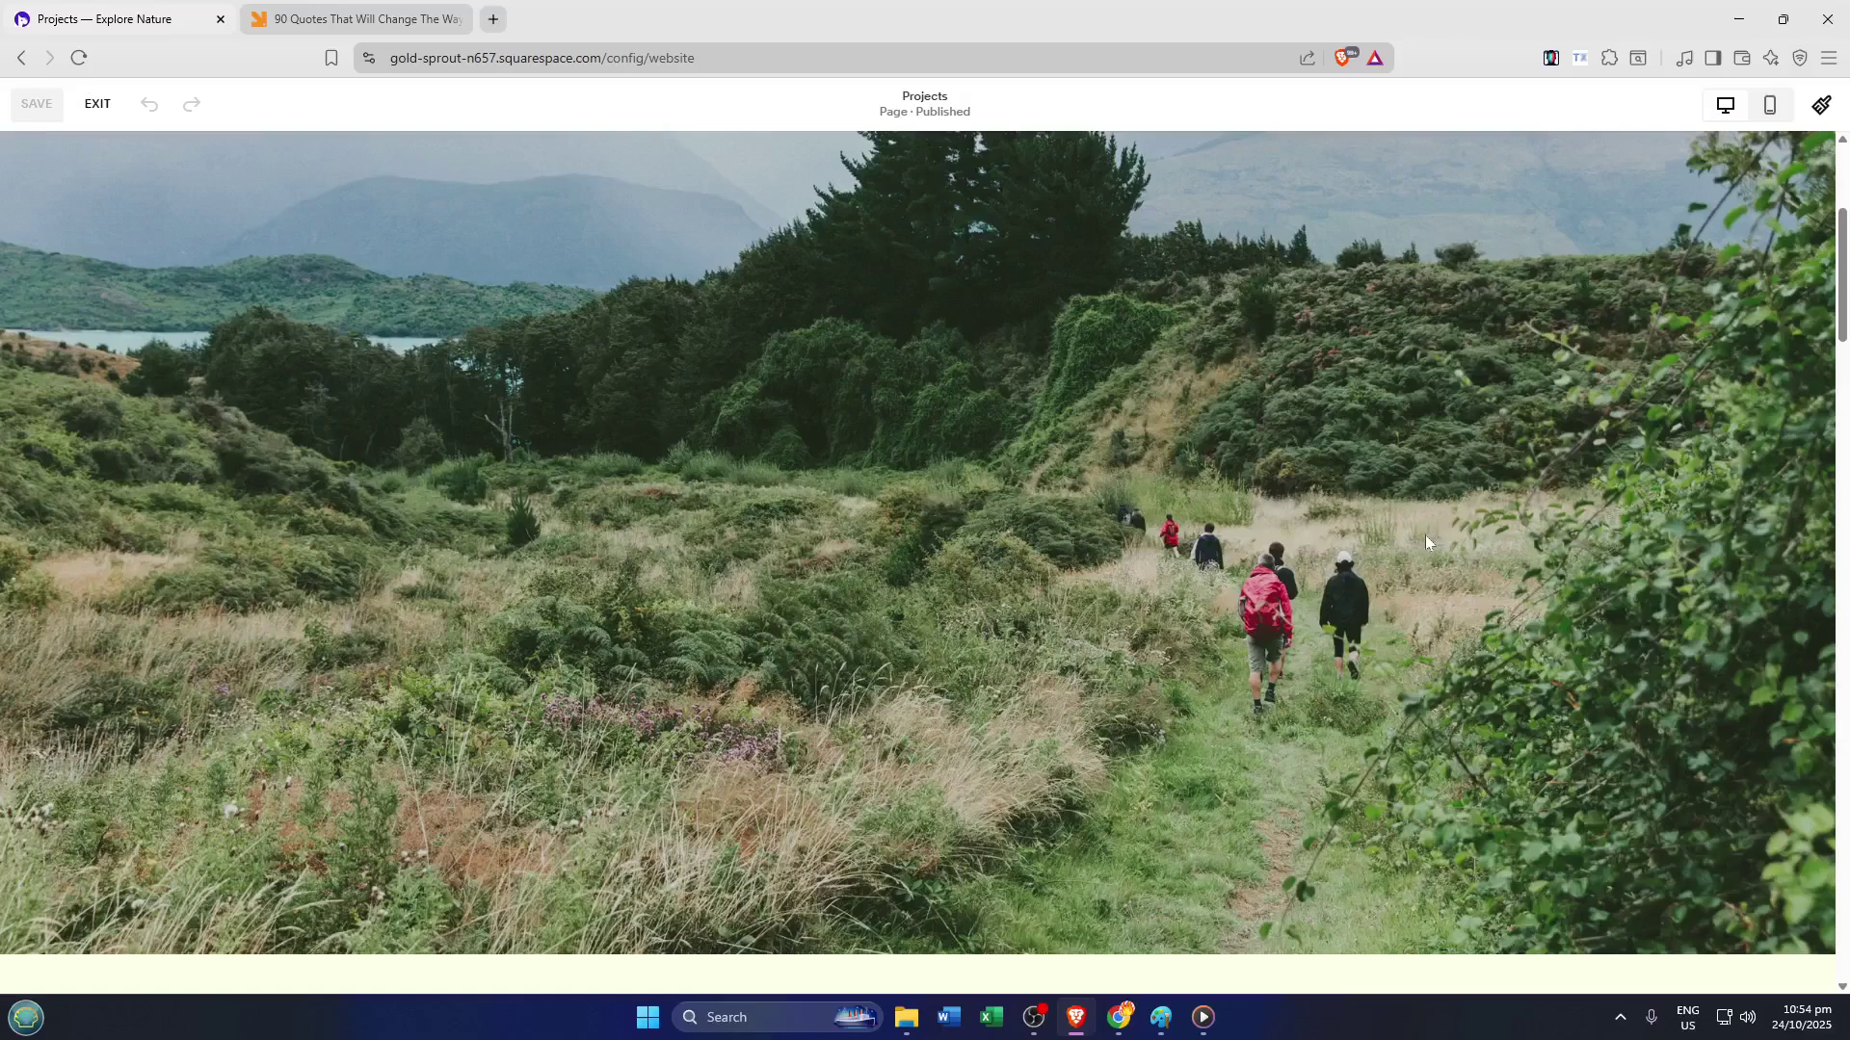
scroll(1423, 511, "down", 3)
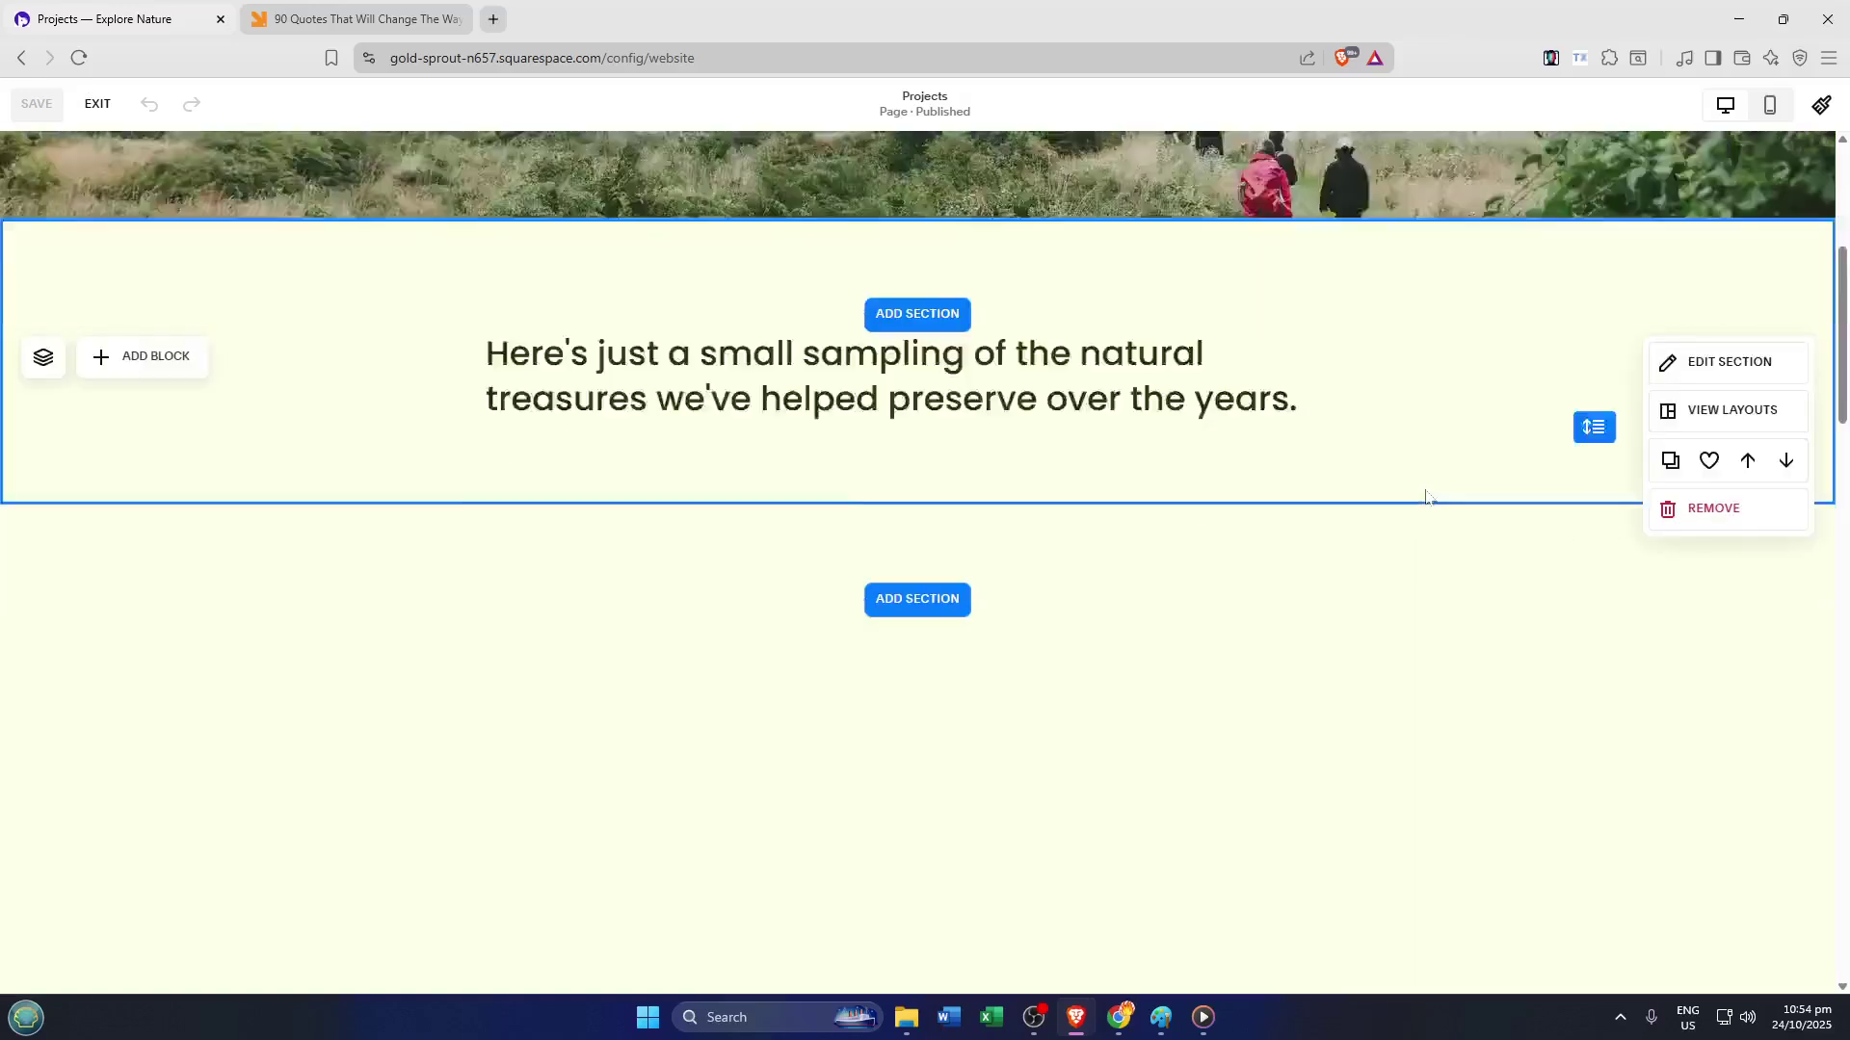
scroll(1396, 458, "down", 1)
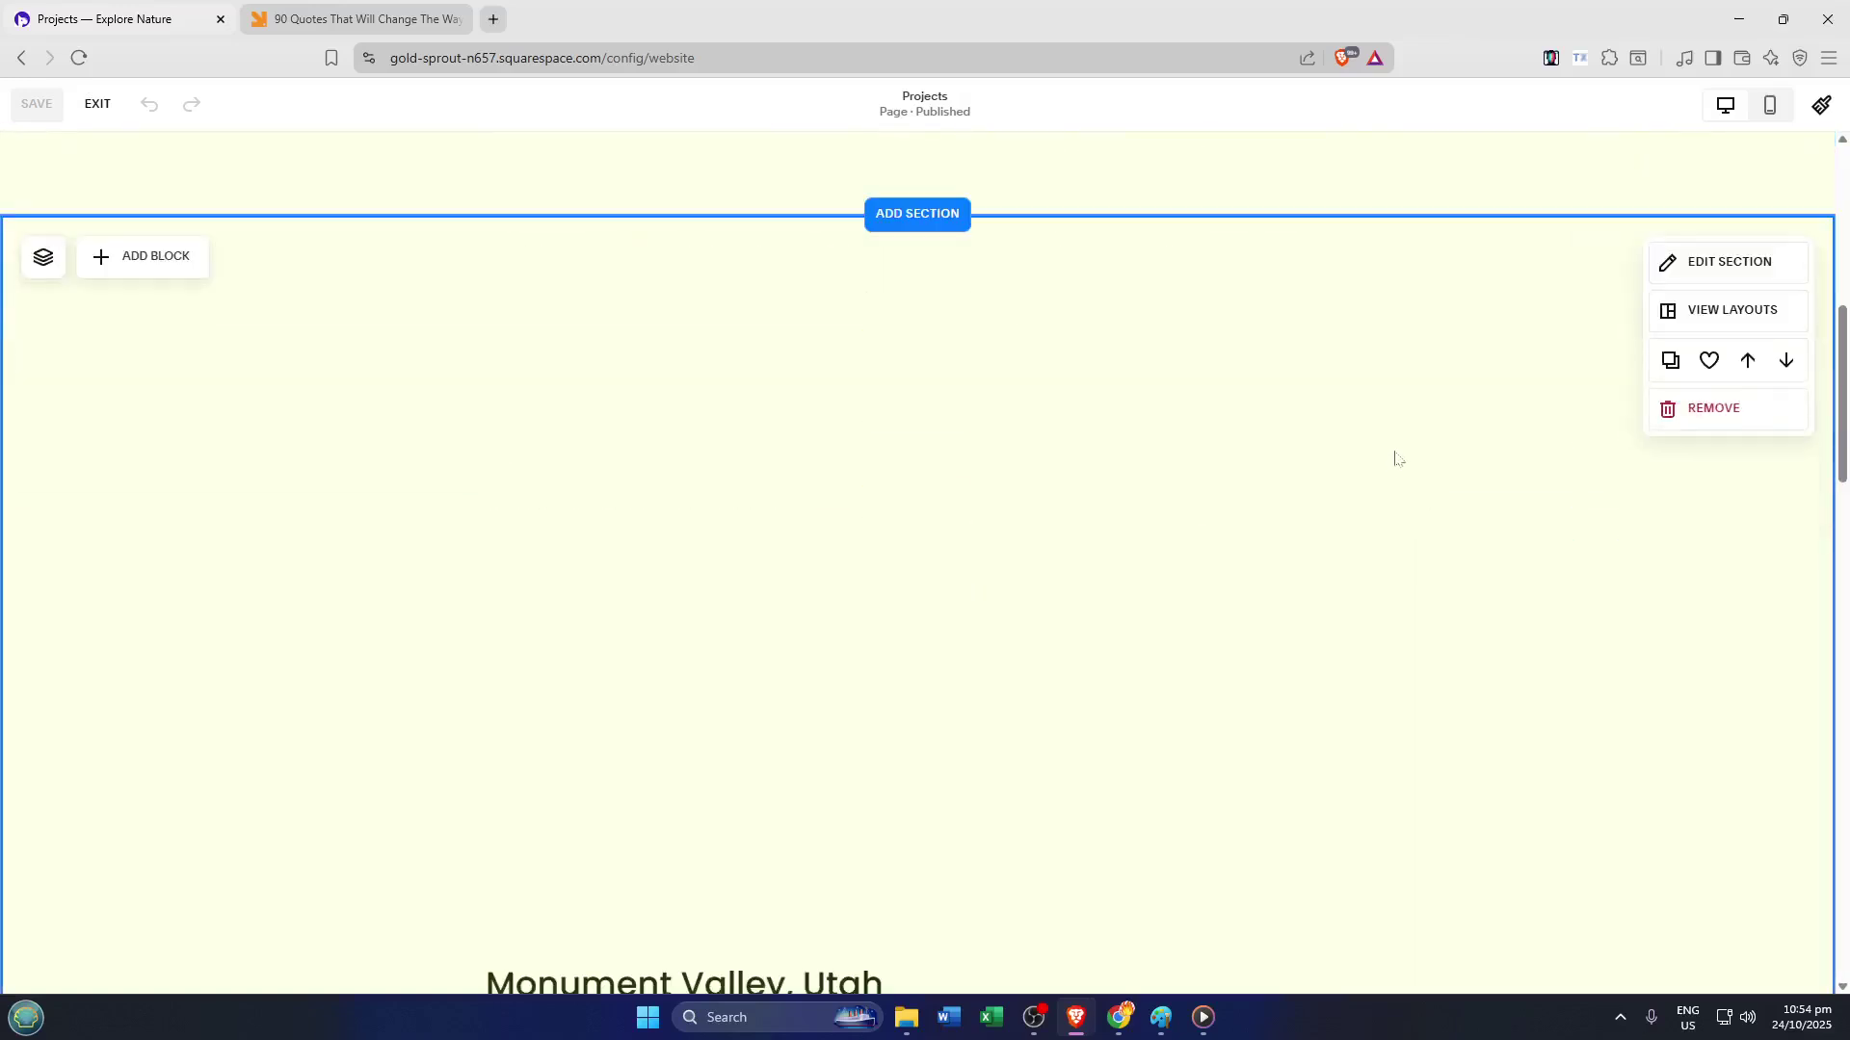
scroll(1396, 460, "down", 4)
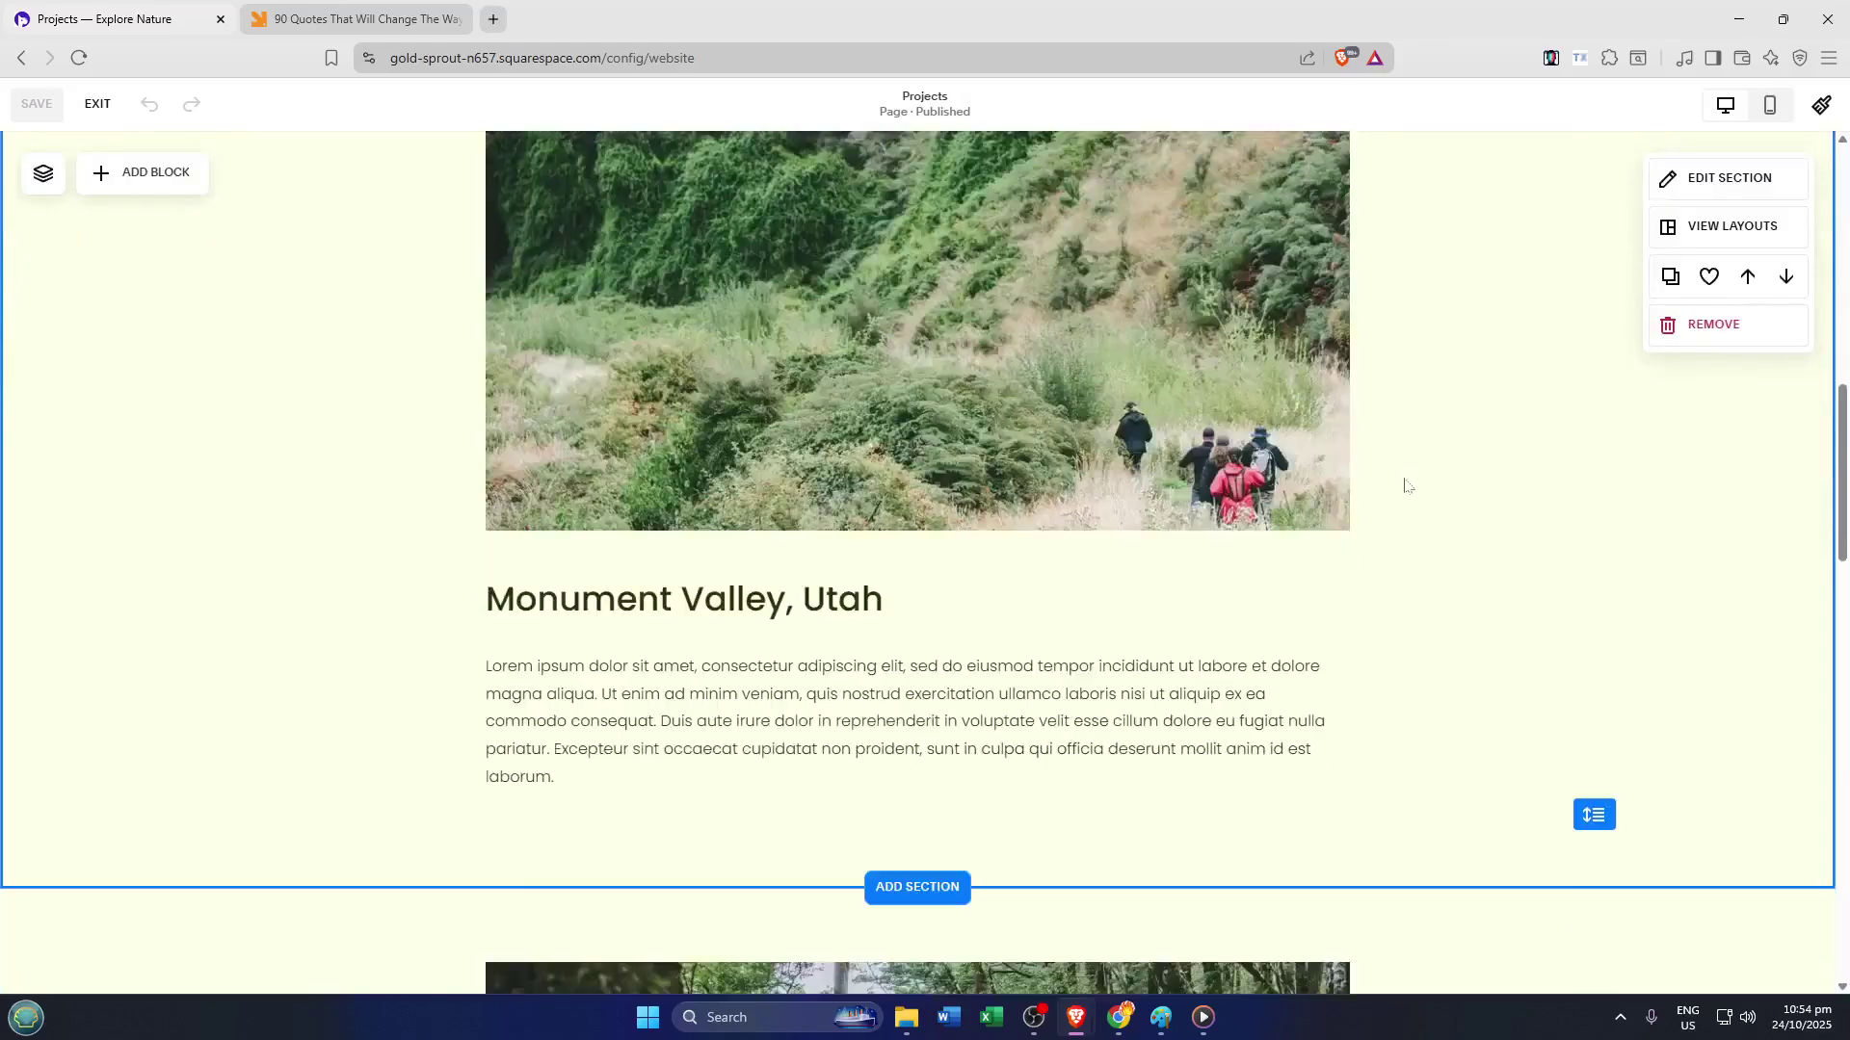
scroll(1404, 488, "down", 1)
scroll(1391, 569, "up", 2)
scroll(1390, 569, "down", 1)
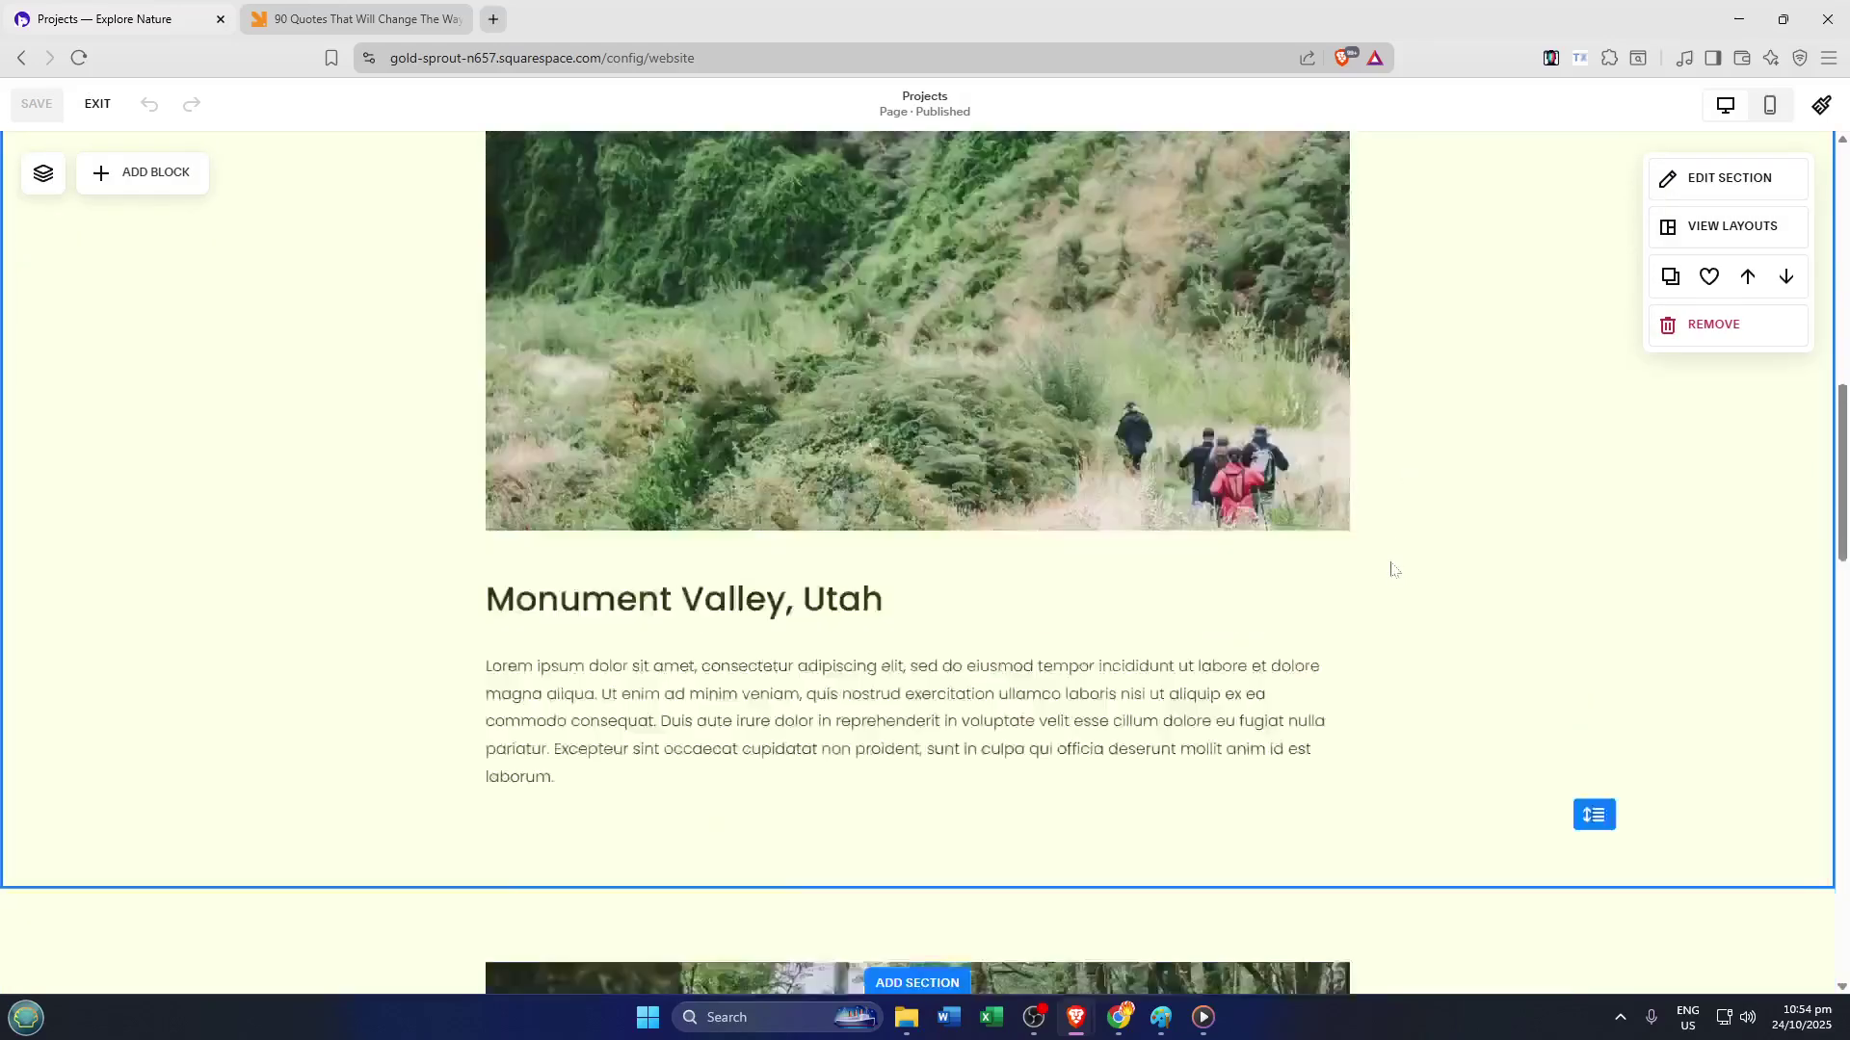
scroll(1391, 569, "down", 10)
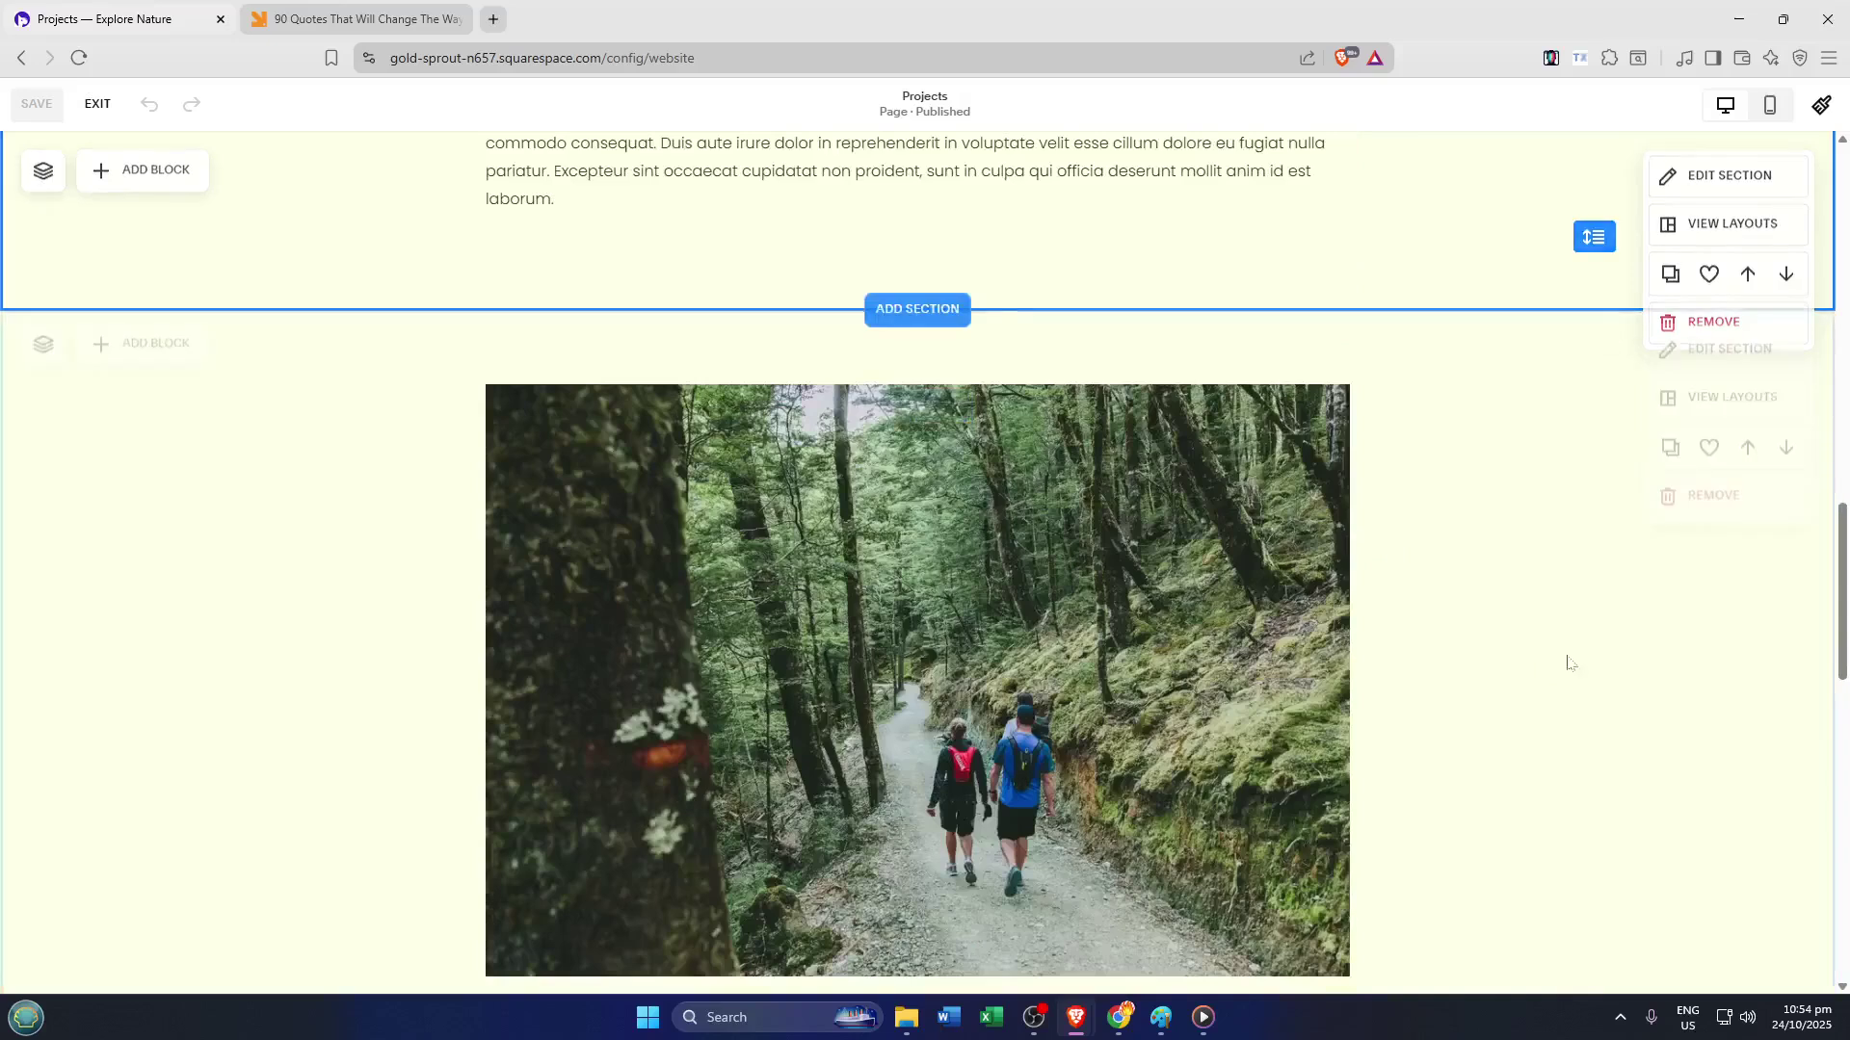
scroll(1628, 701, "down", 8)
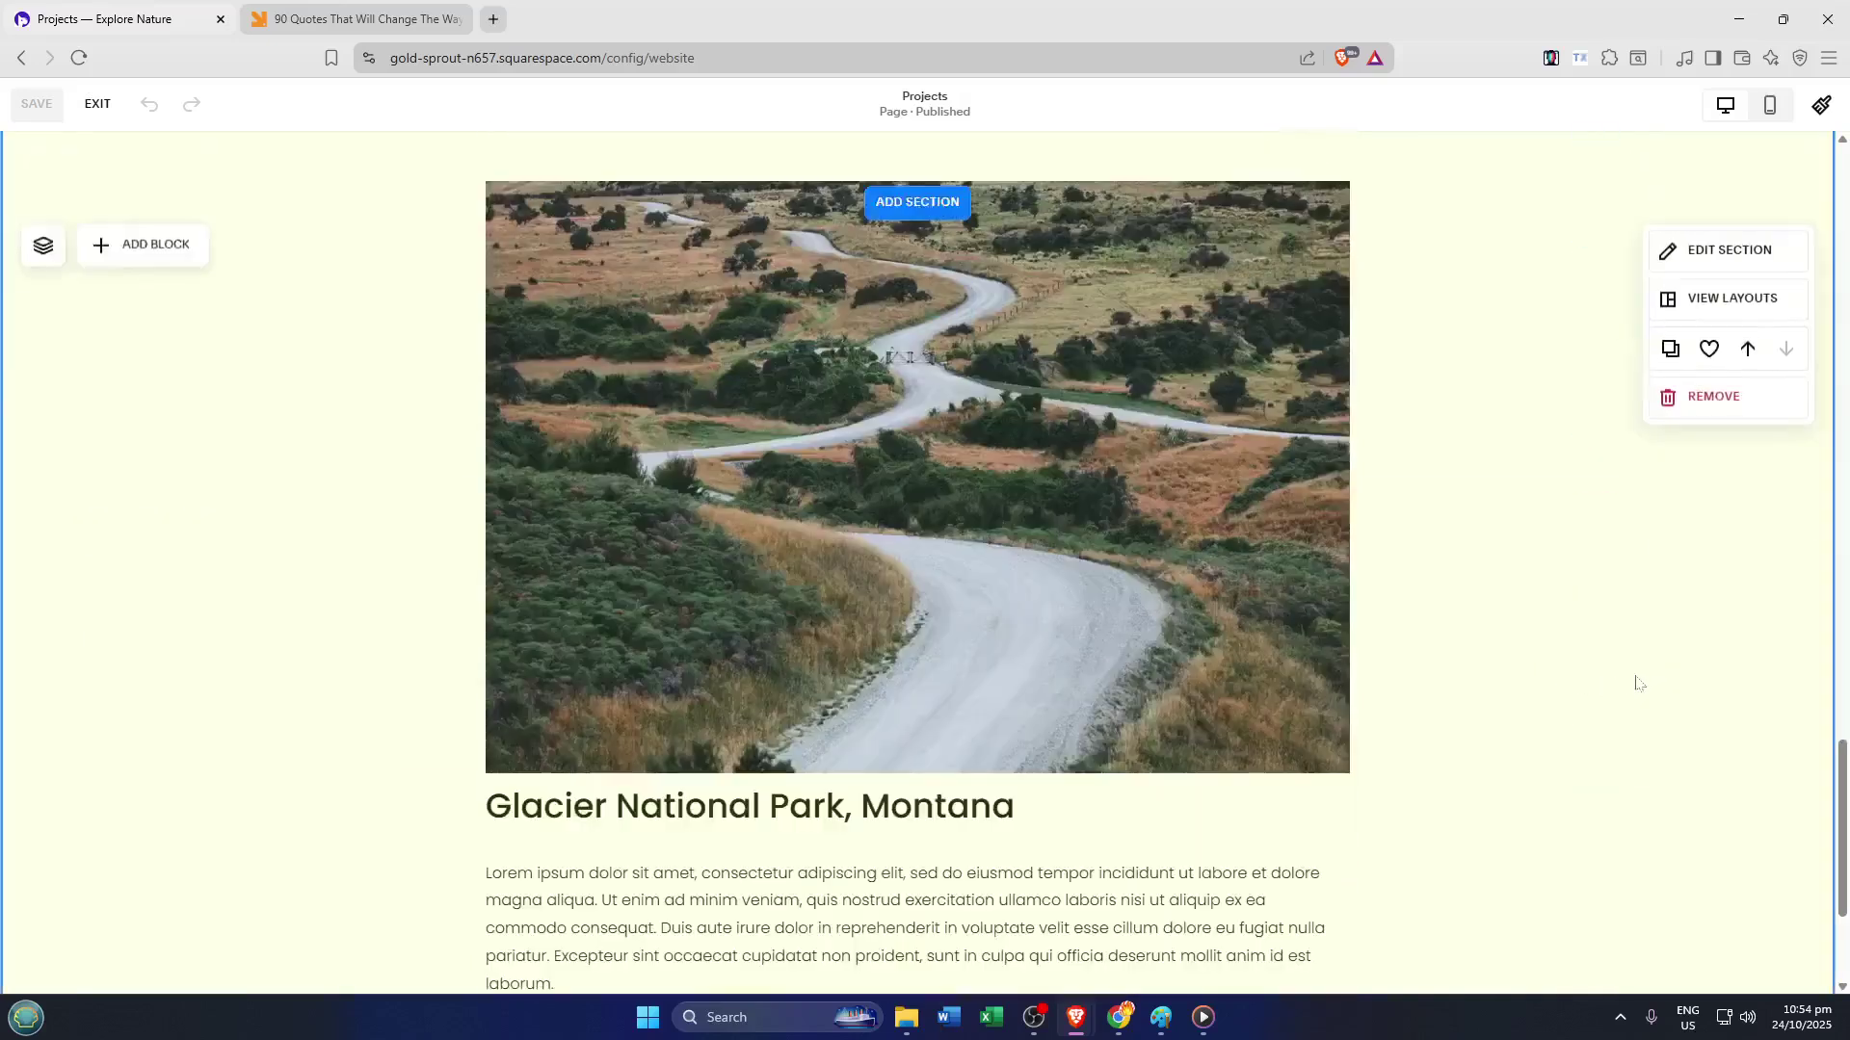
scroll(1638, 685, "down", 3)
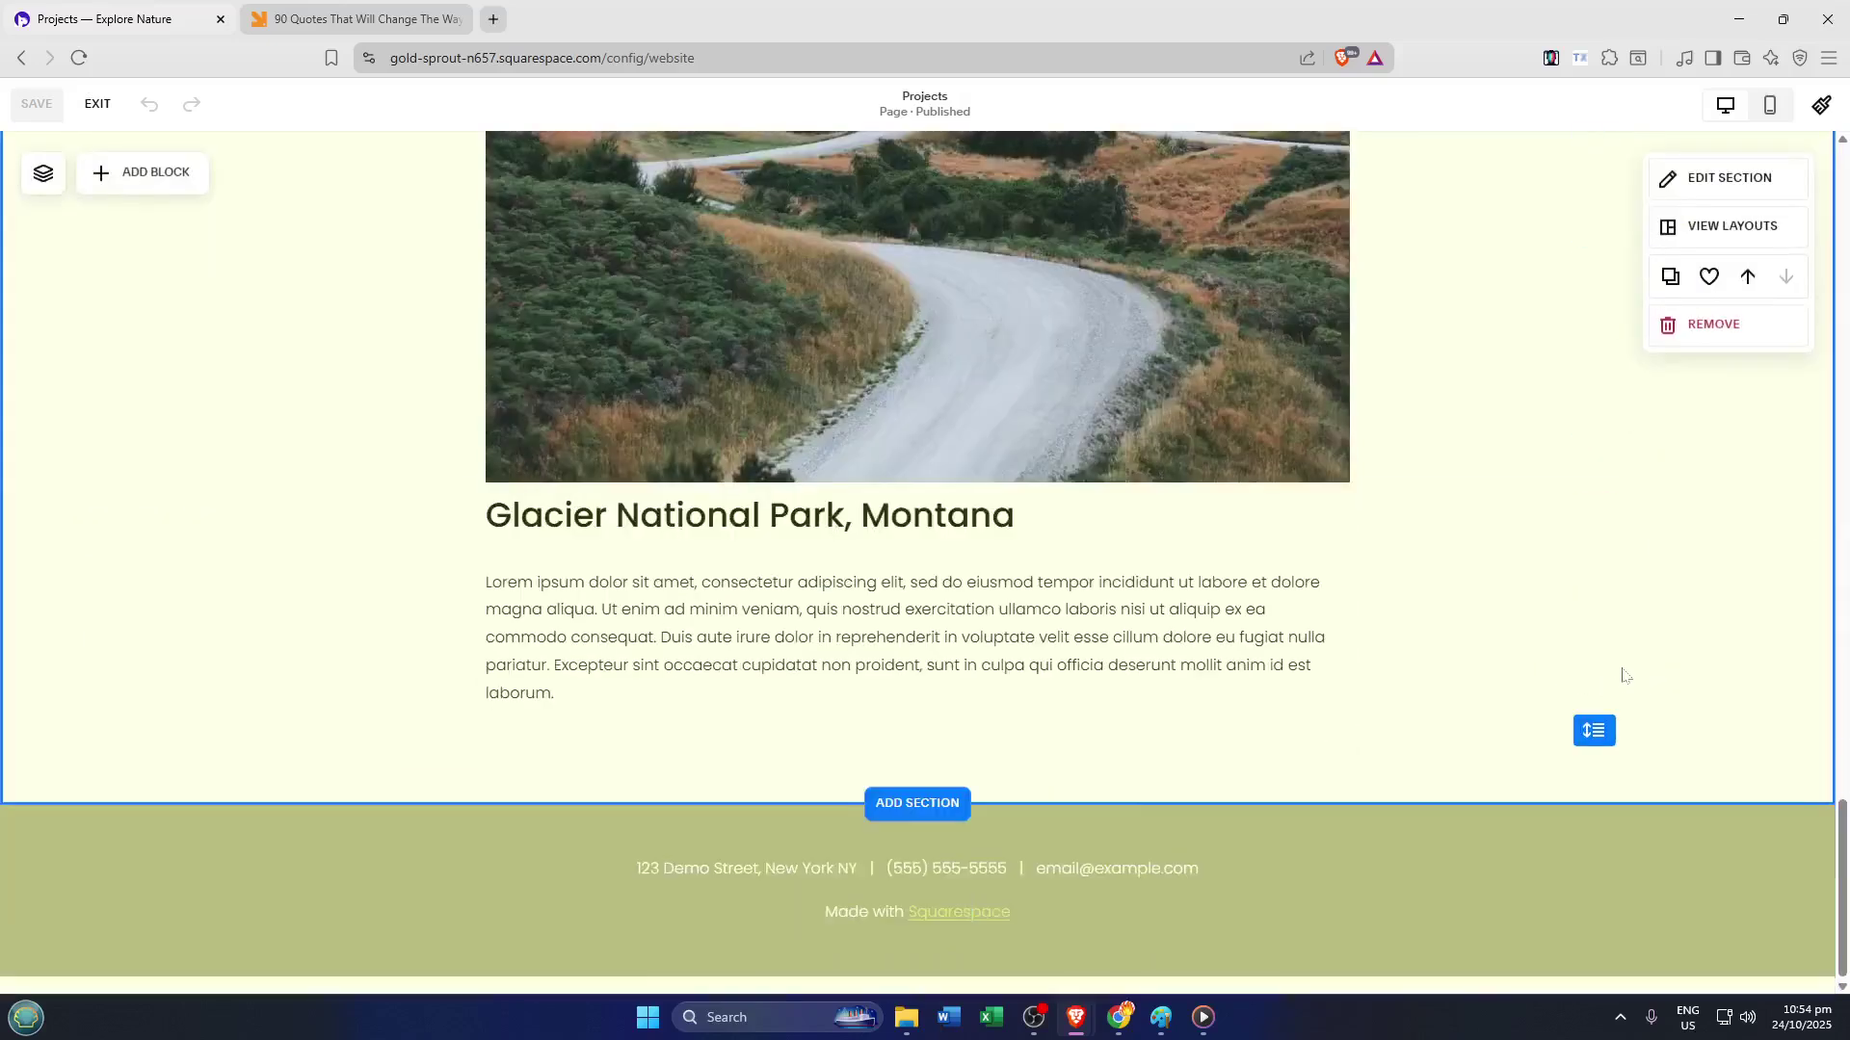
scroll(1532, 605, "up", 10)
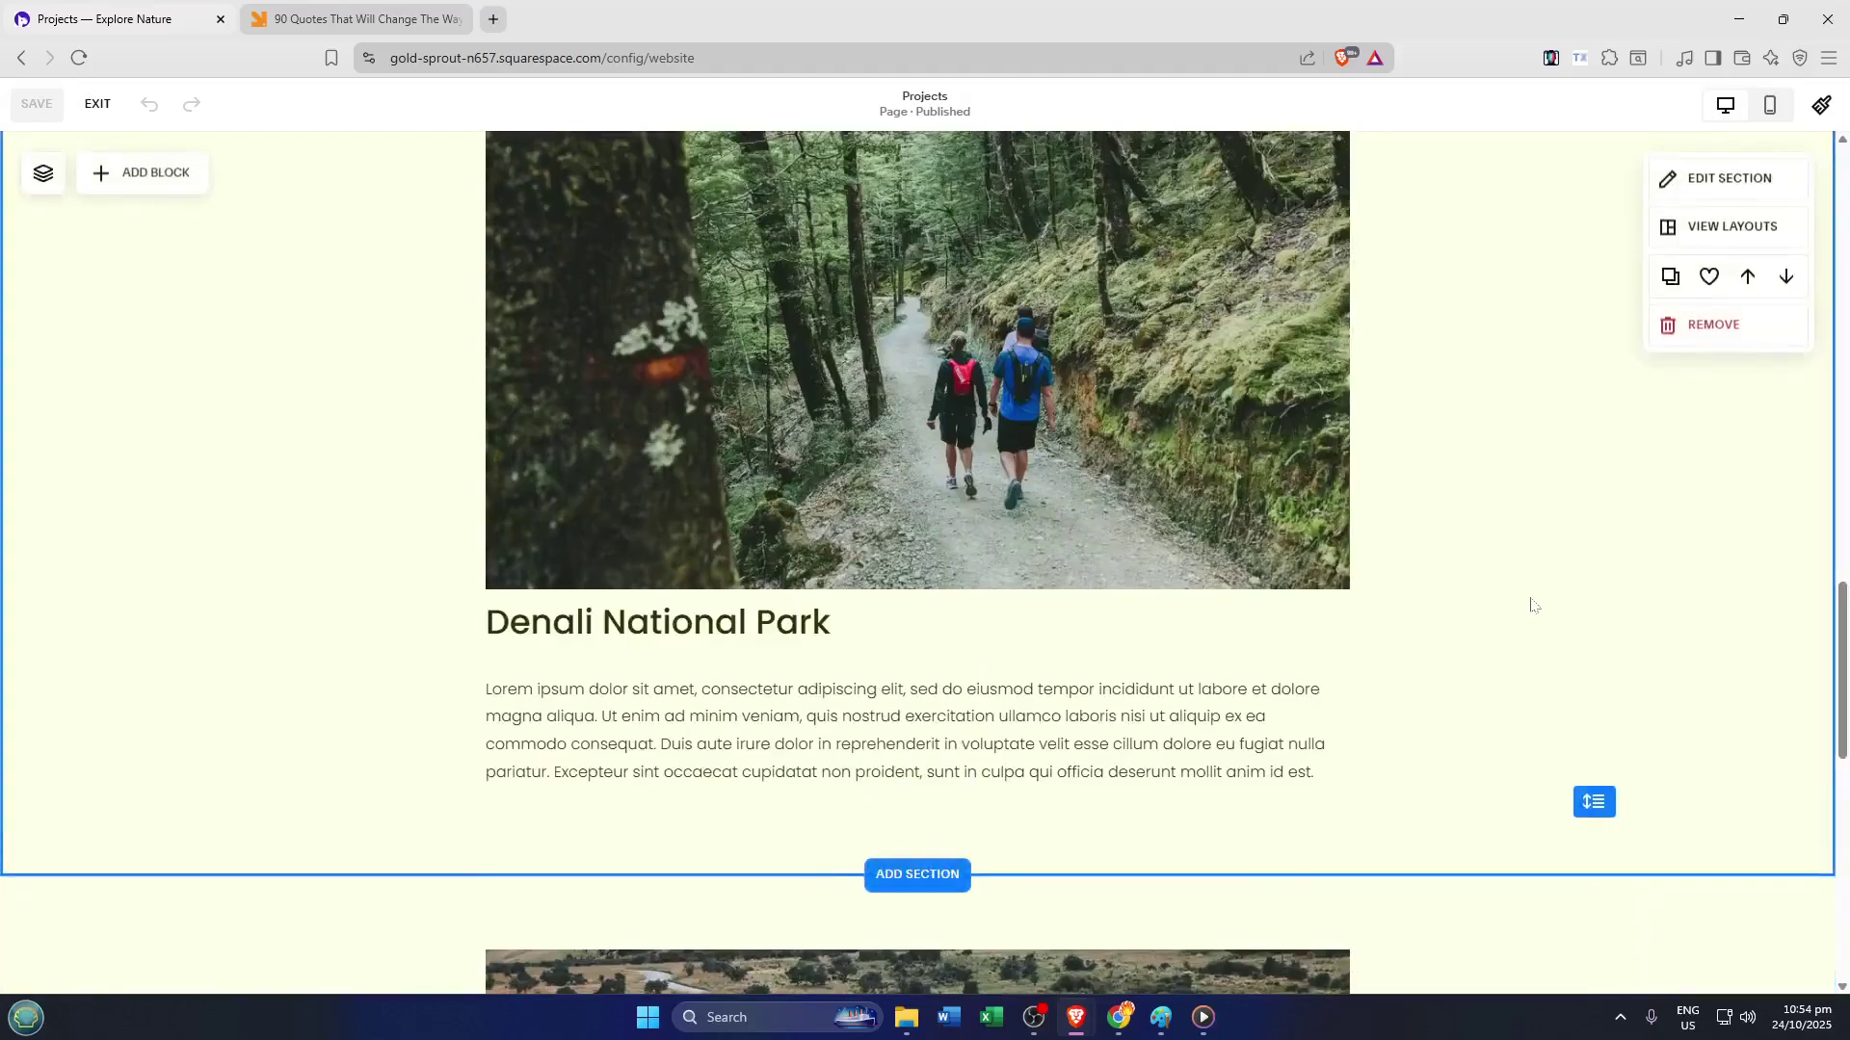
scroll(1532, 605, "up", 7)
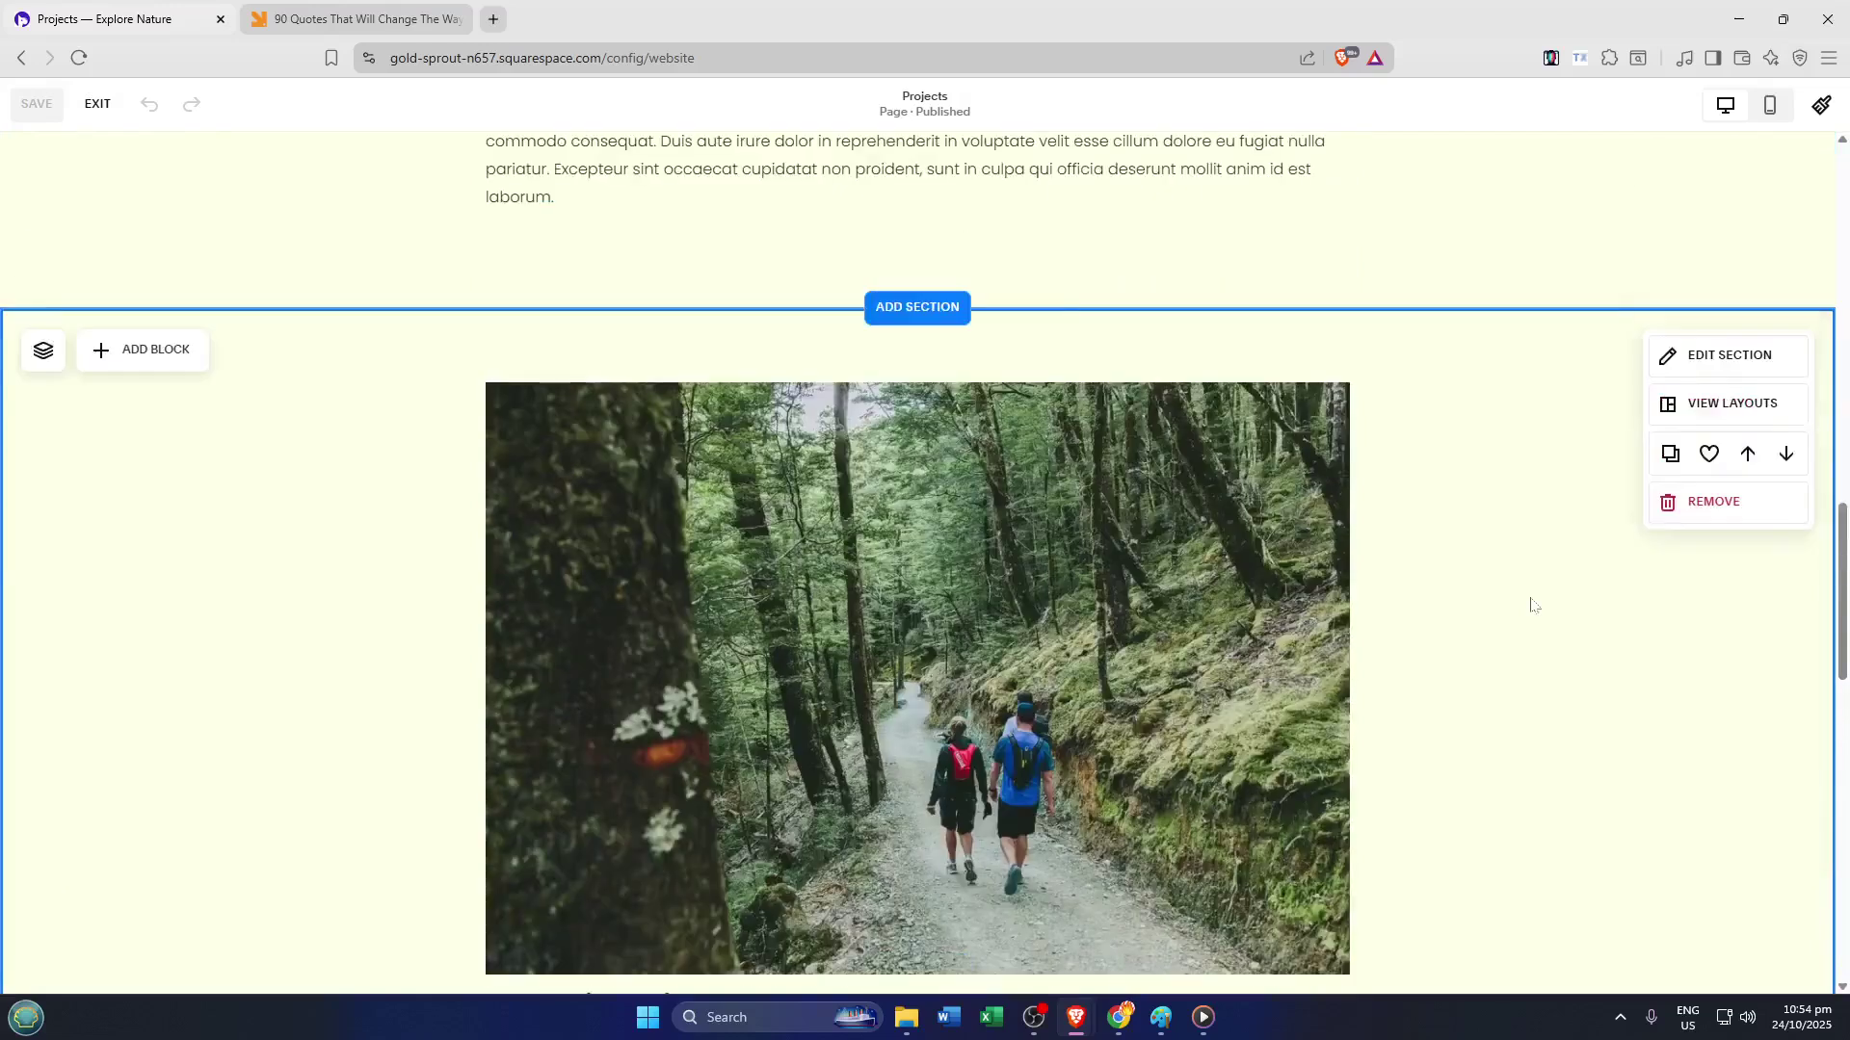
scroll(1532, 605, "up", 4)
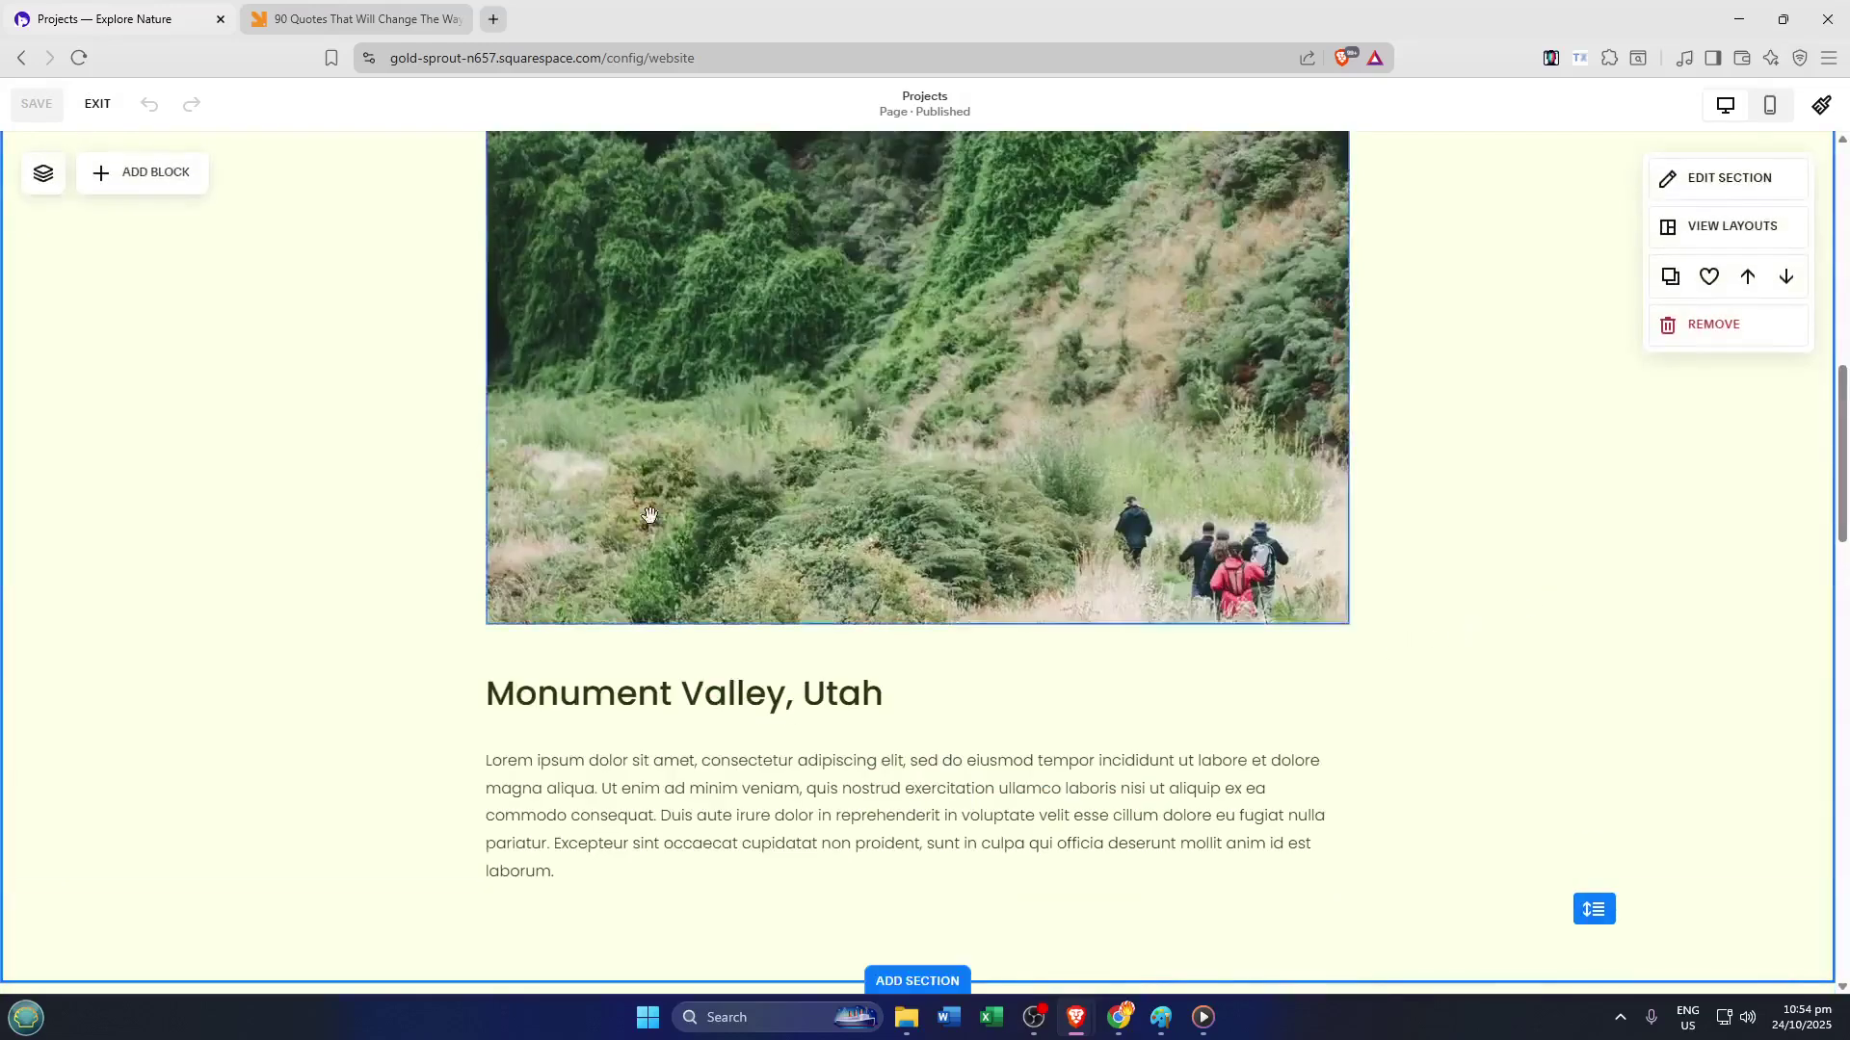
- Add a Quote block to the Monument Valley, Utah section
left_click(145, 173)
scroll(289, 549, "down", 2)
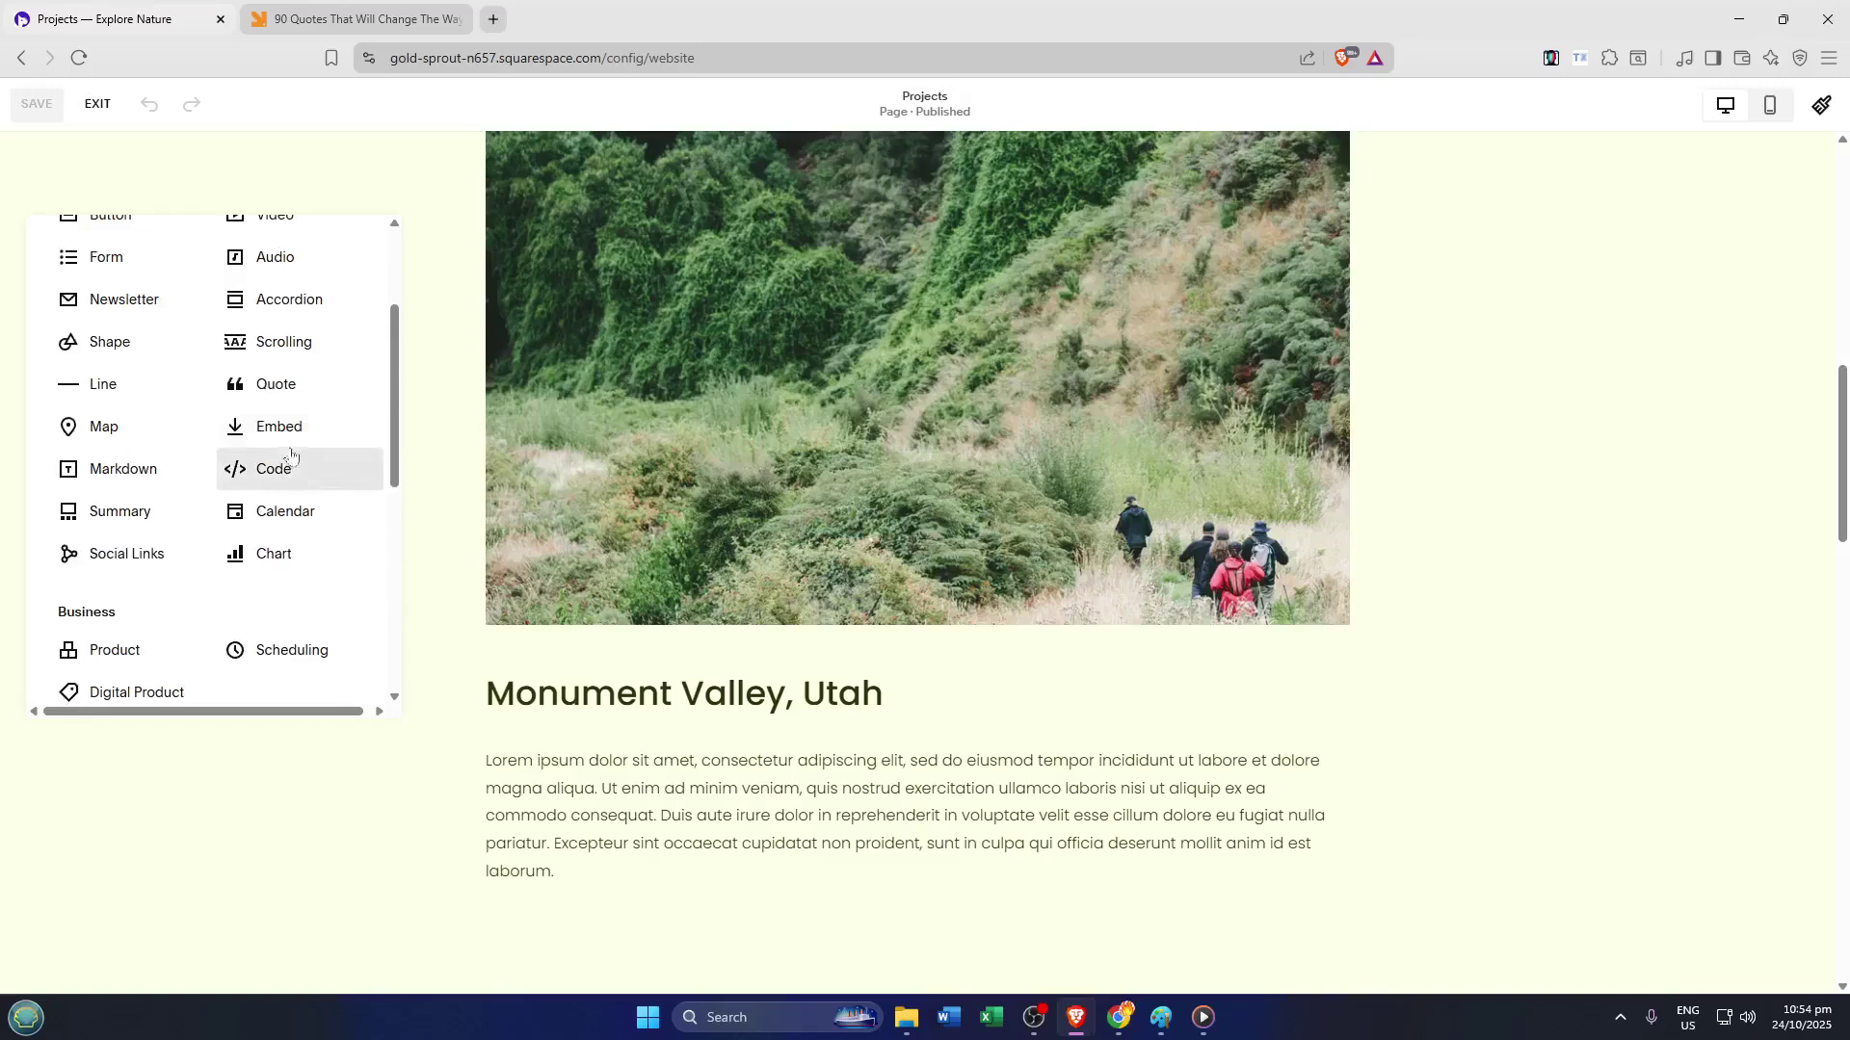
left_click(277, 390)
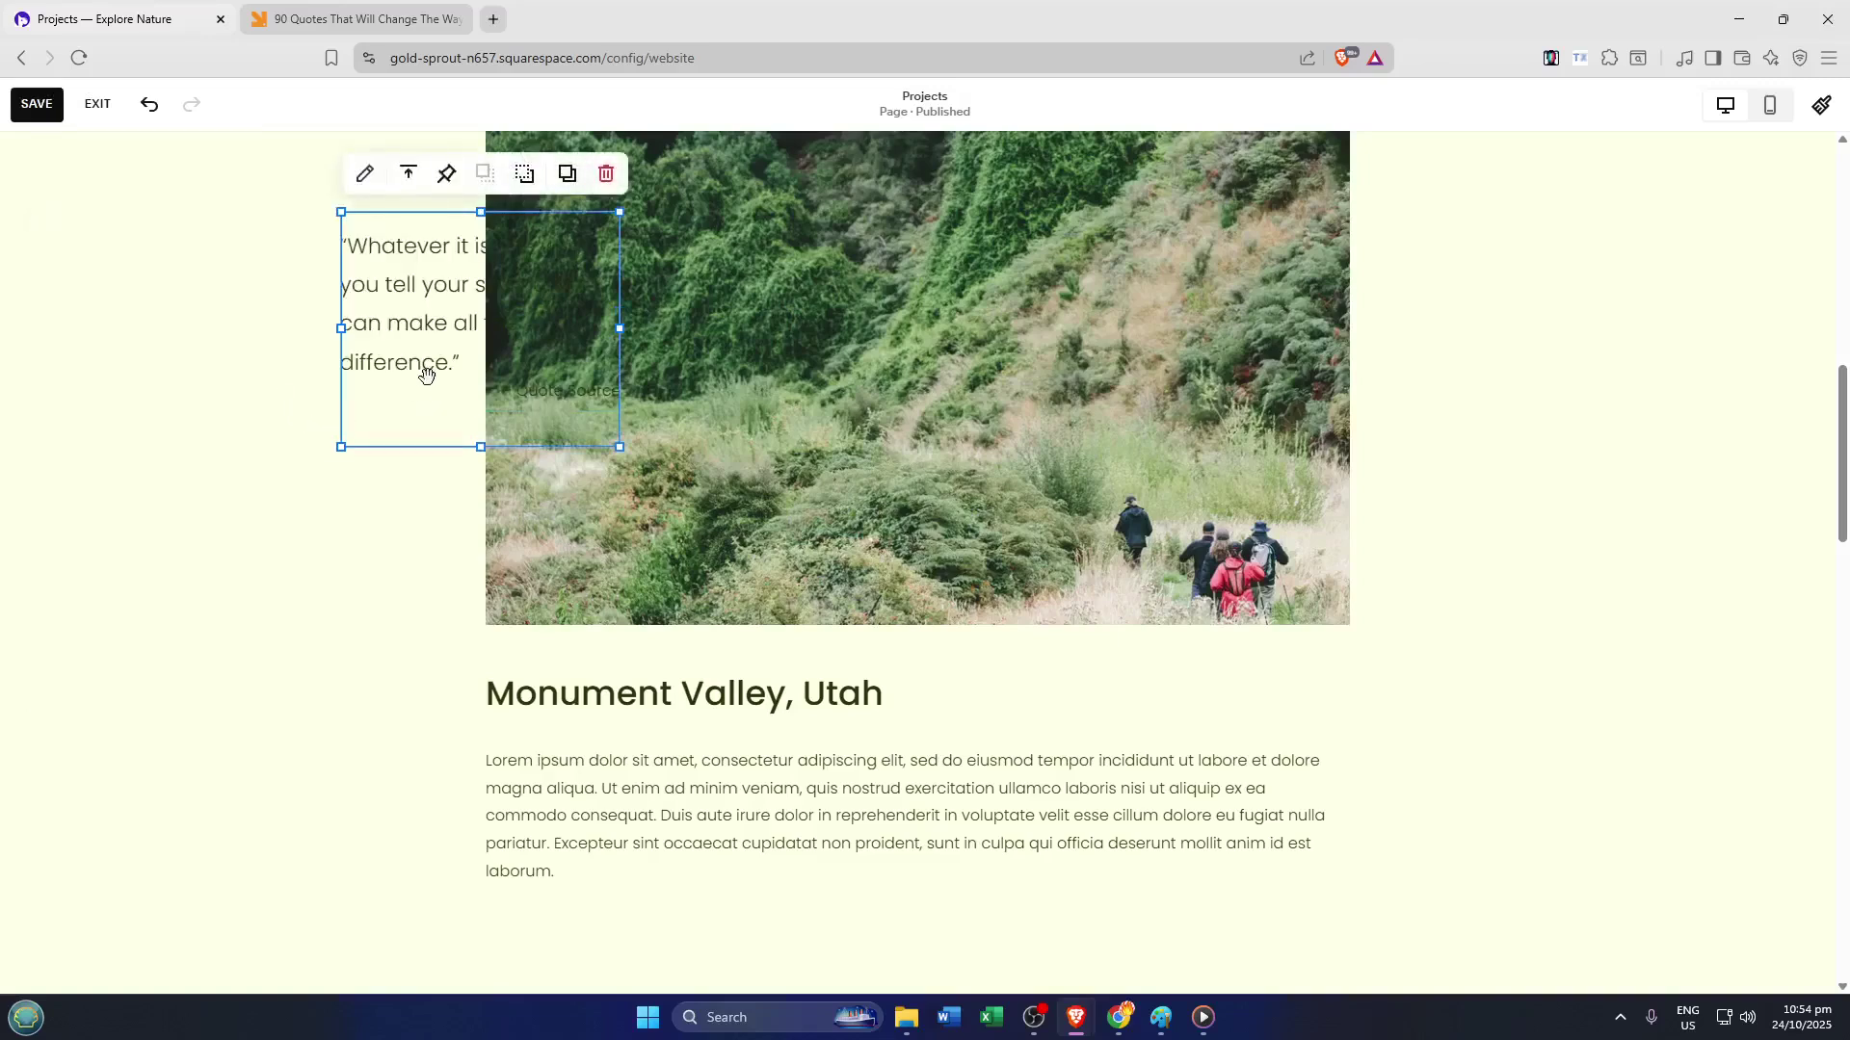
- Move the quote block into the empty space below the right end of the Monument Valley paragraph
left_click_drag(406, 367, 1348, 856)
scroll(1633, 699, "down", 3)
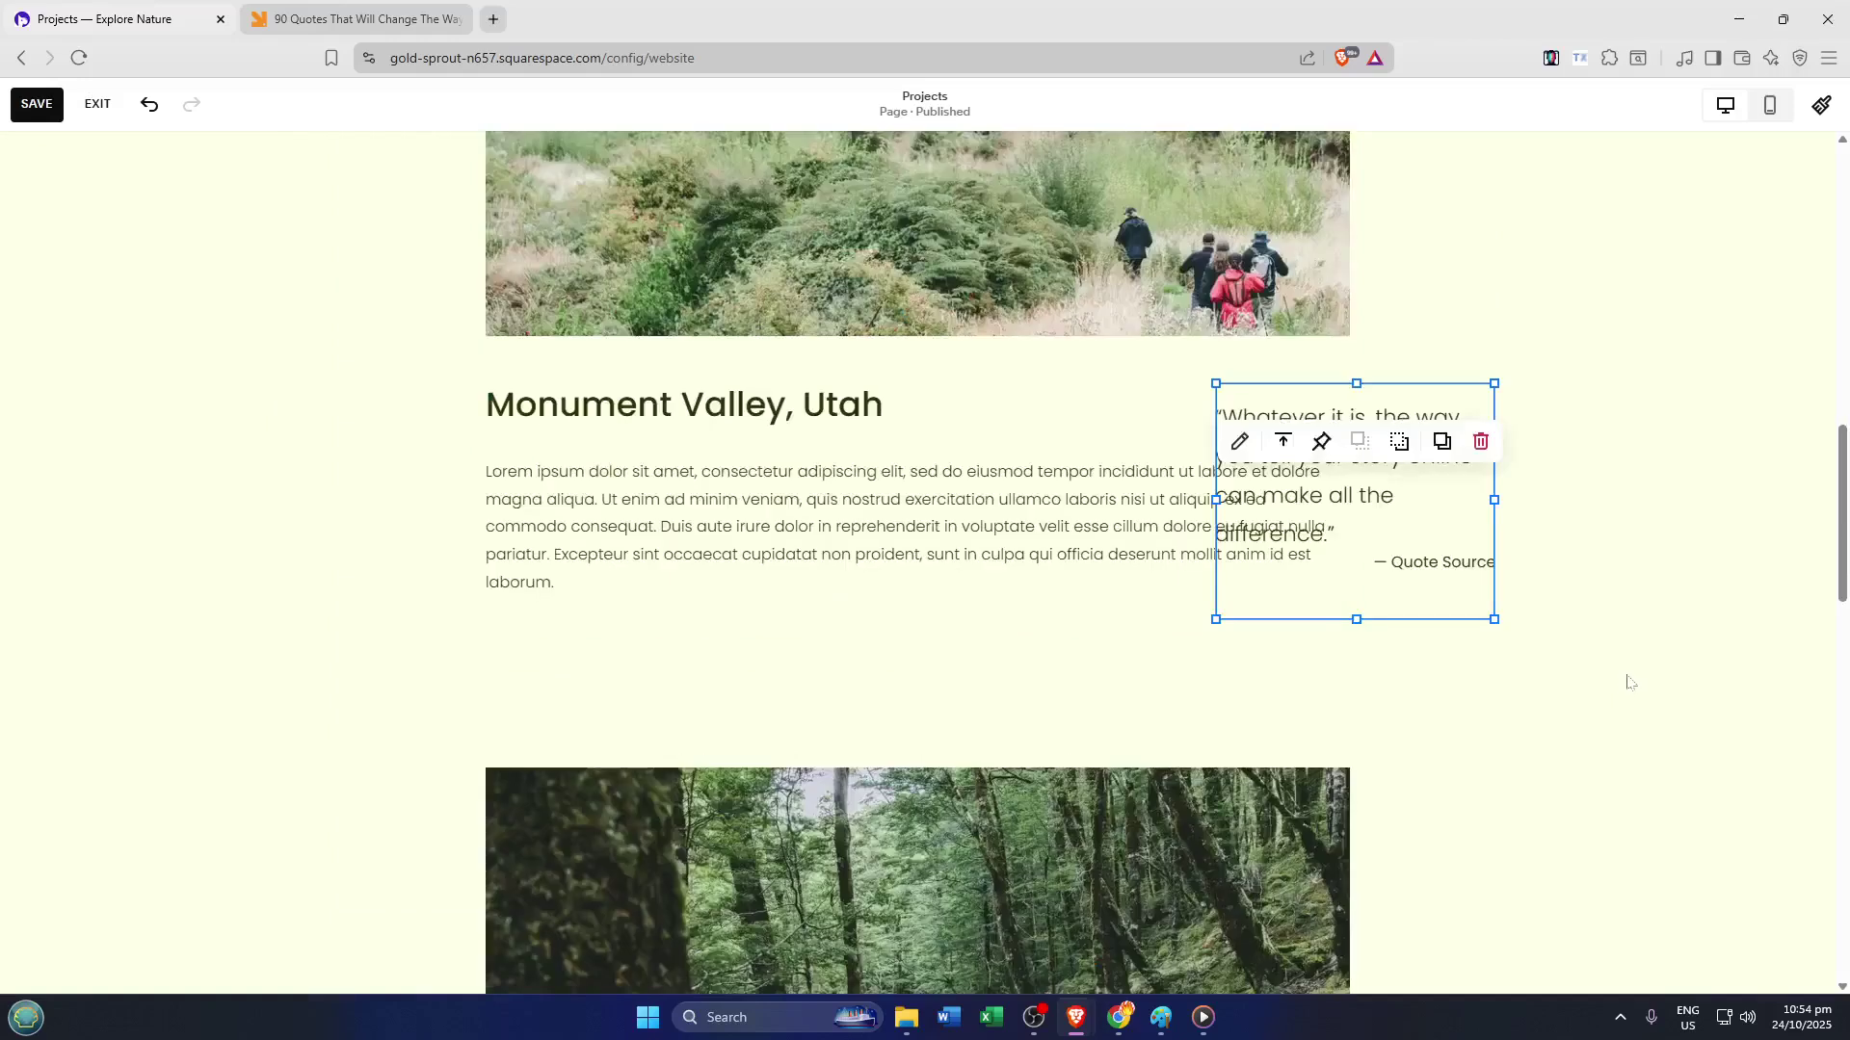
left_click_drag(1407, 525, 1337, 756)
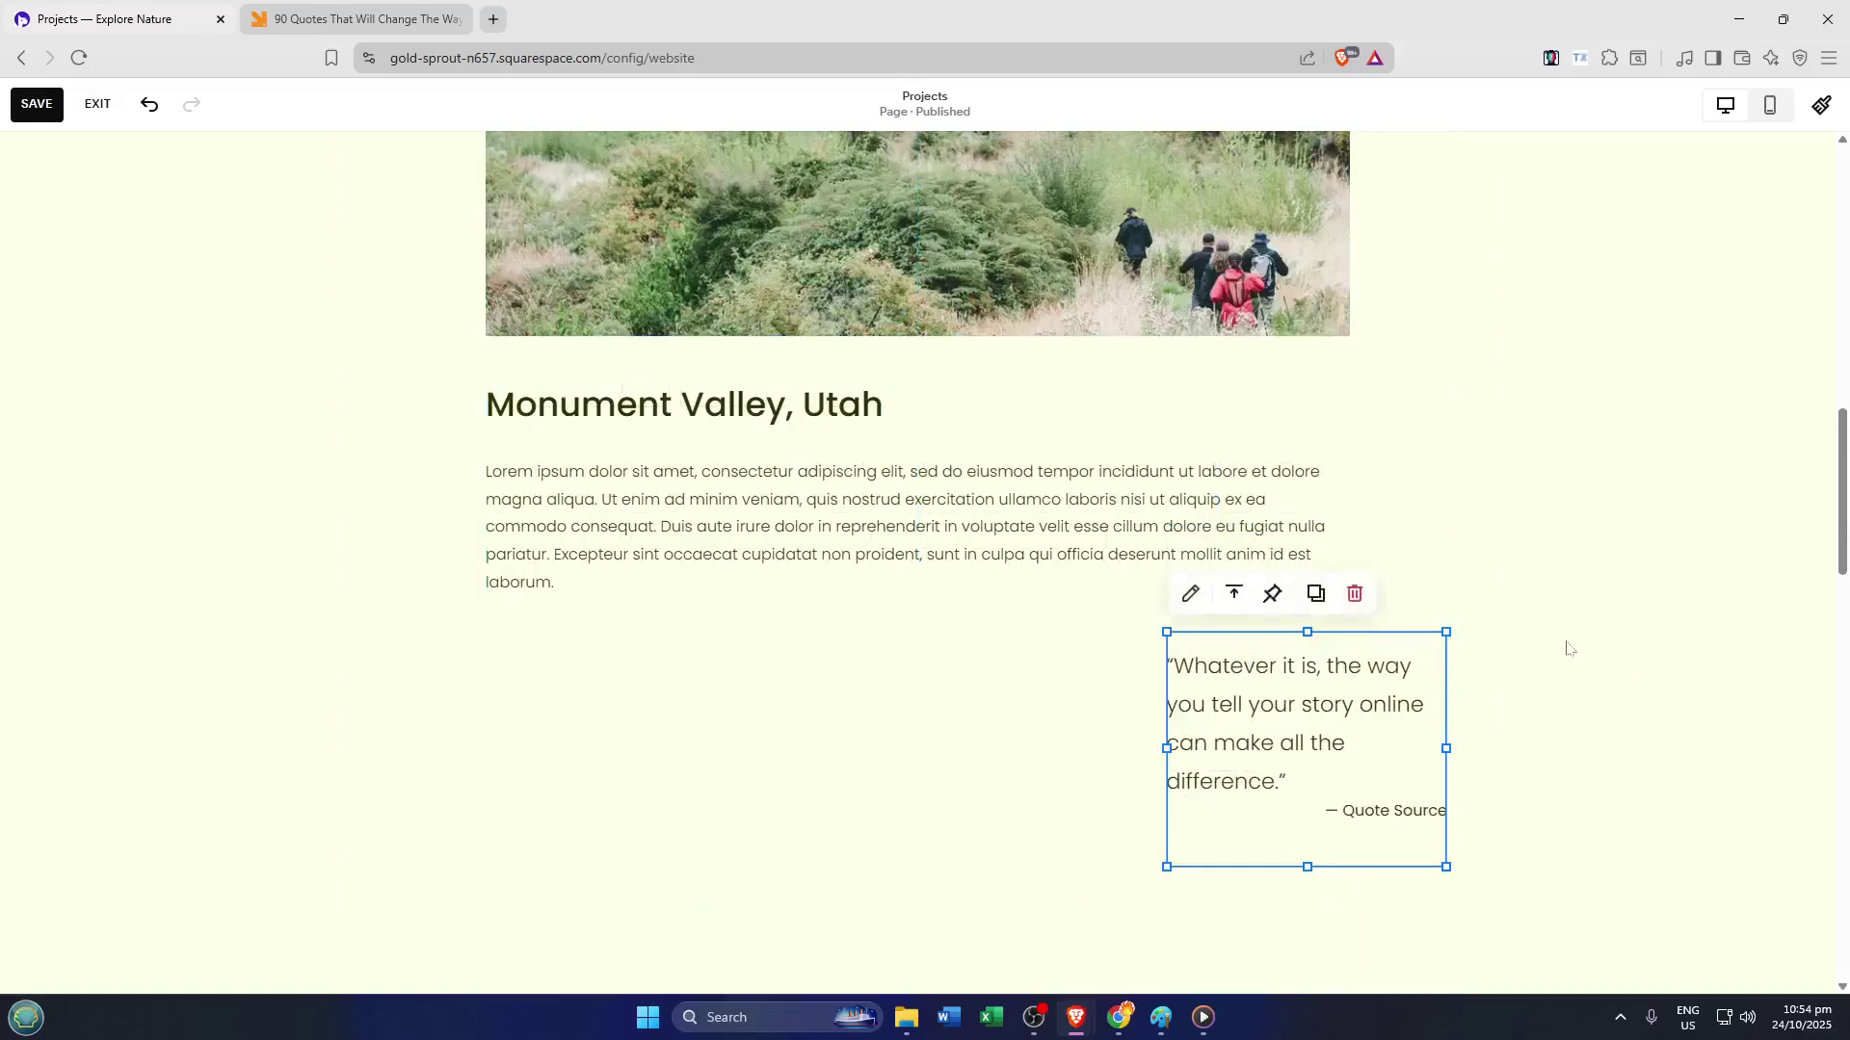
scroll(1560, 644, "down", 1)
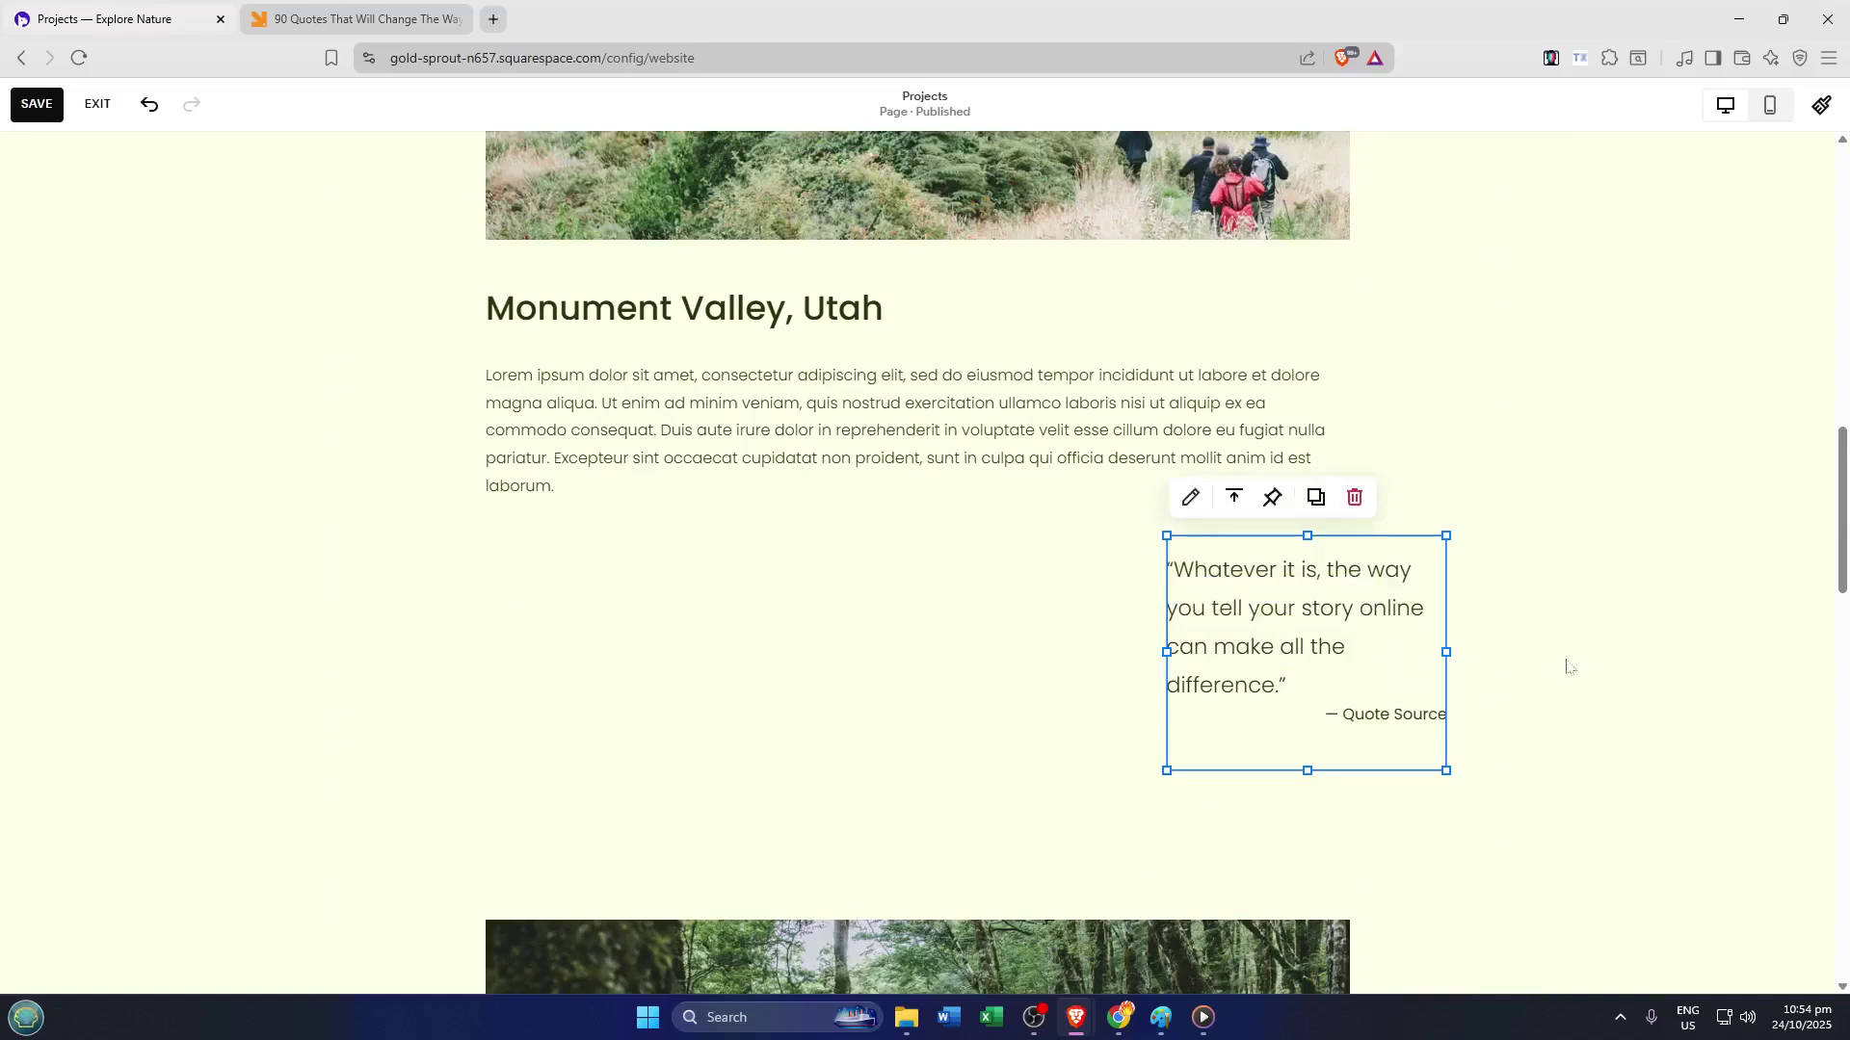
- Replace the quote block's text with "Sometimes good things fall apart so better things can fall together." copied from the 90 Quotes page
double_click(1361, 648)
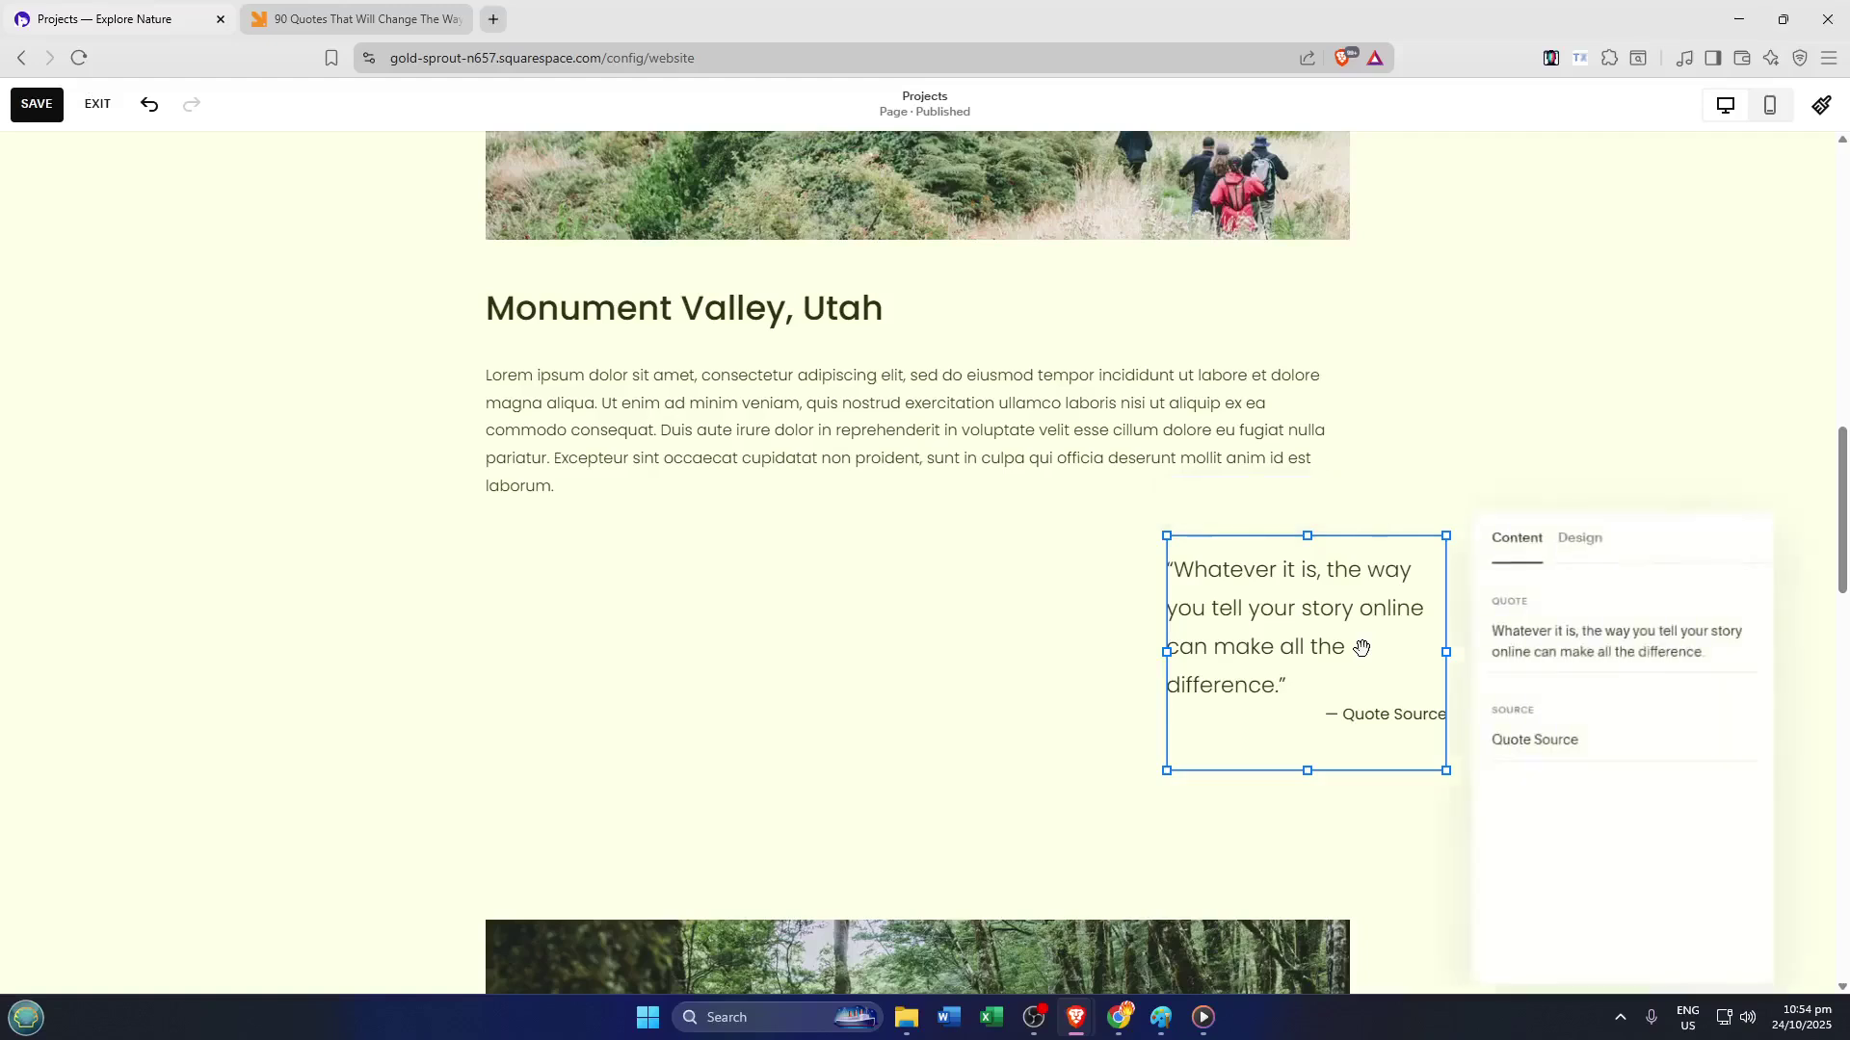
left_click(329, 19)
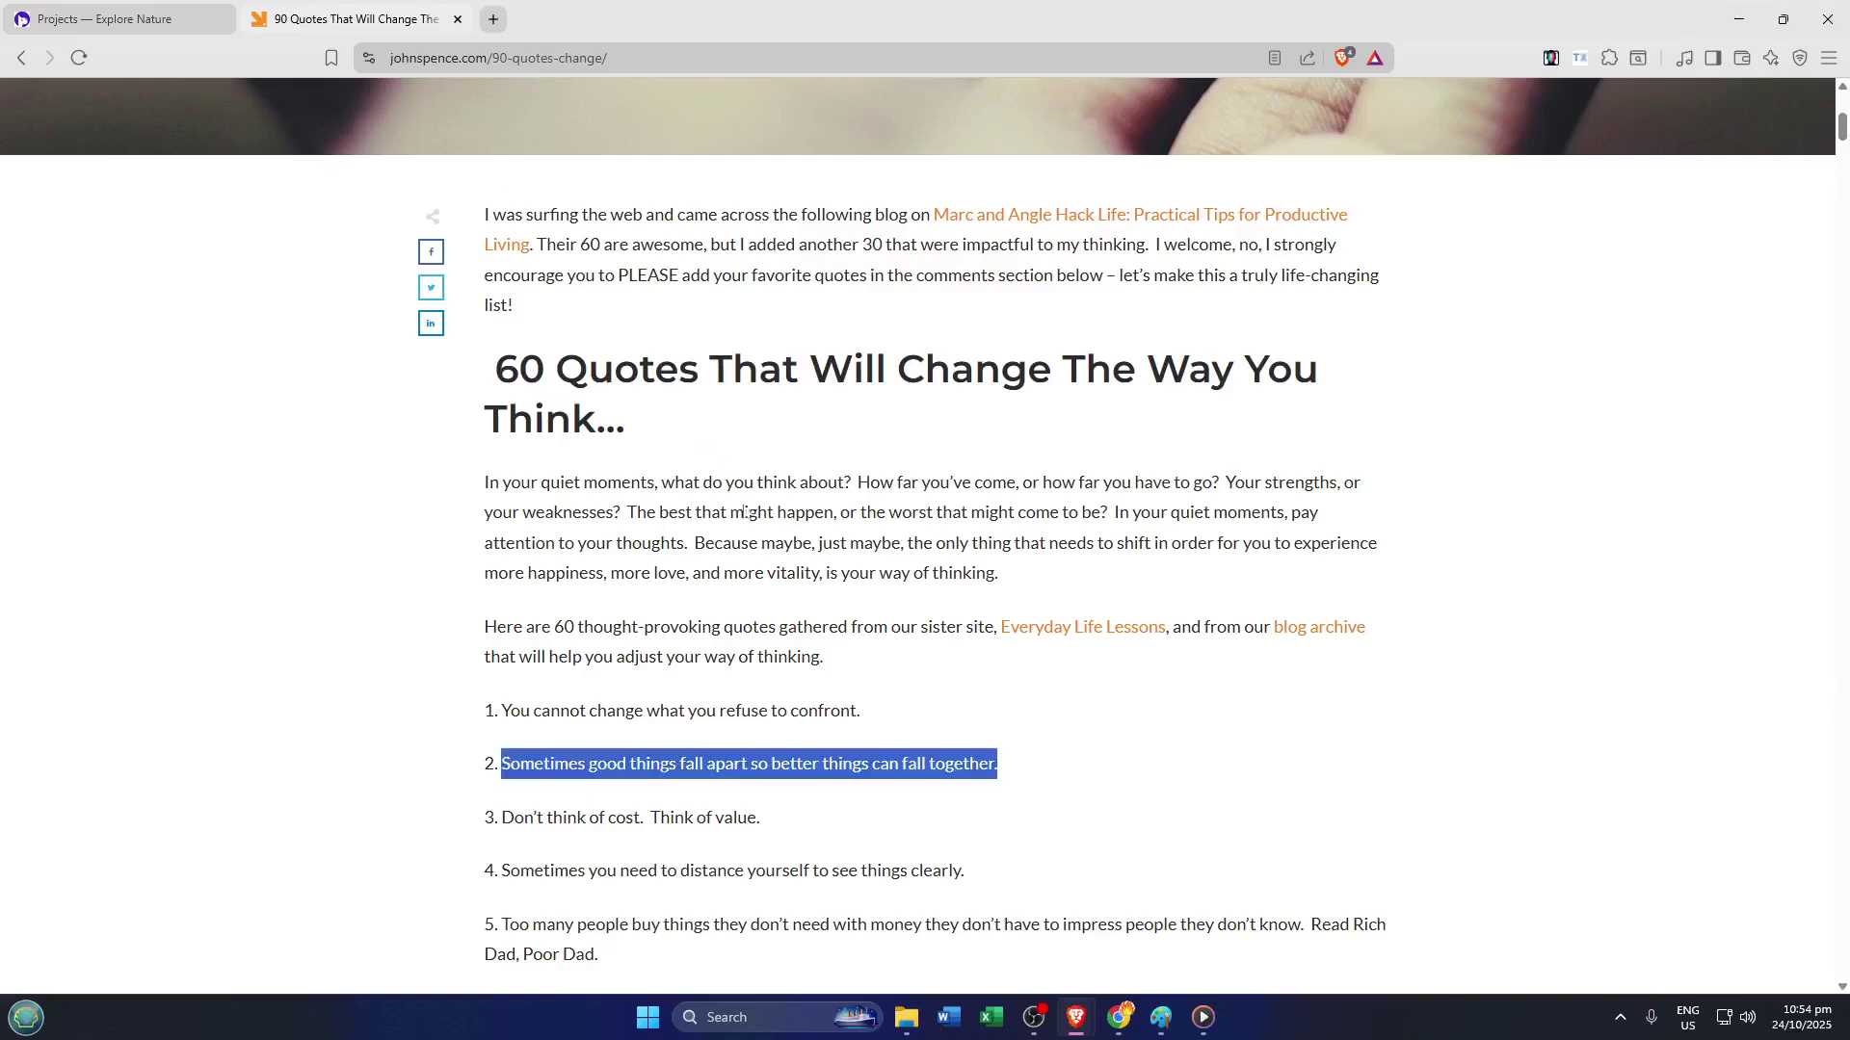
left_click(1014, 758)
left_click_drag(1014, 764, 511, 764)
left_click_drag(509, 764, 500, 762)
key("ctrl+c")
left_click(90, 10)
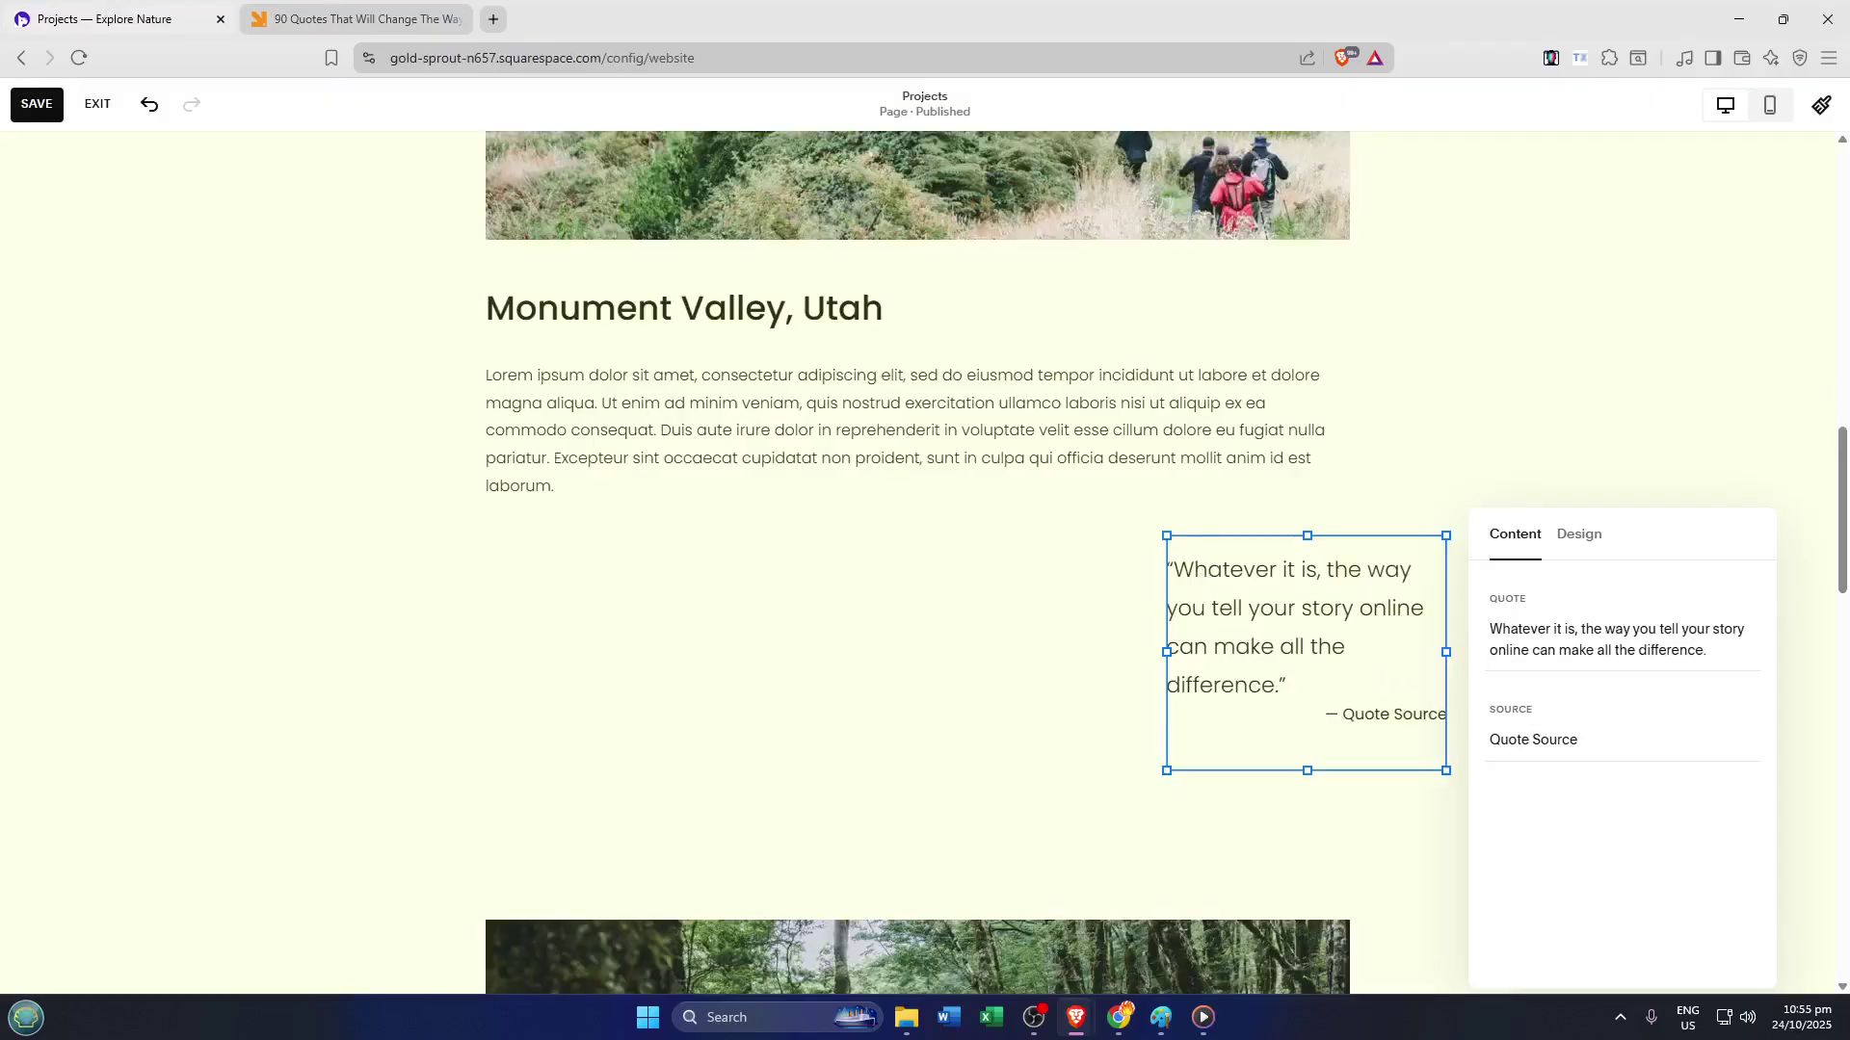
left_click(1584, 630)
key("ctrl+a")
key("ctrl+v")
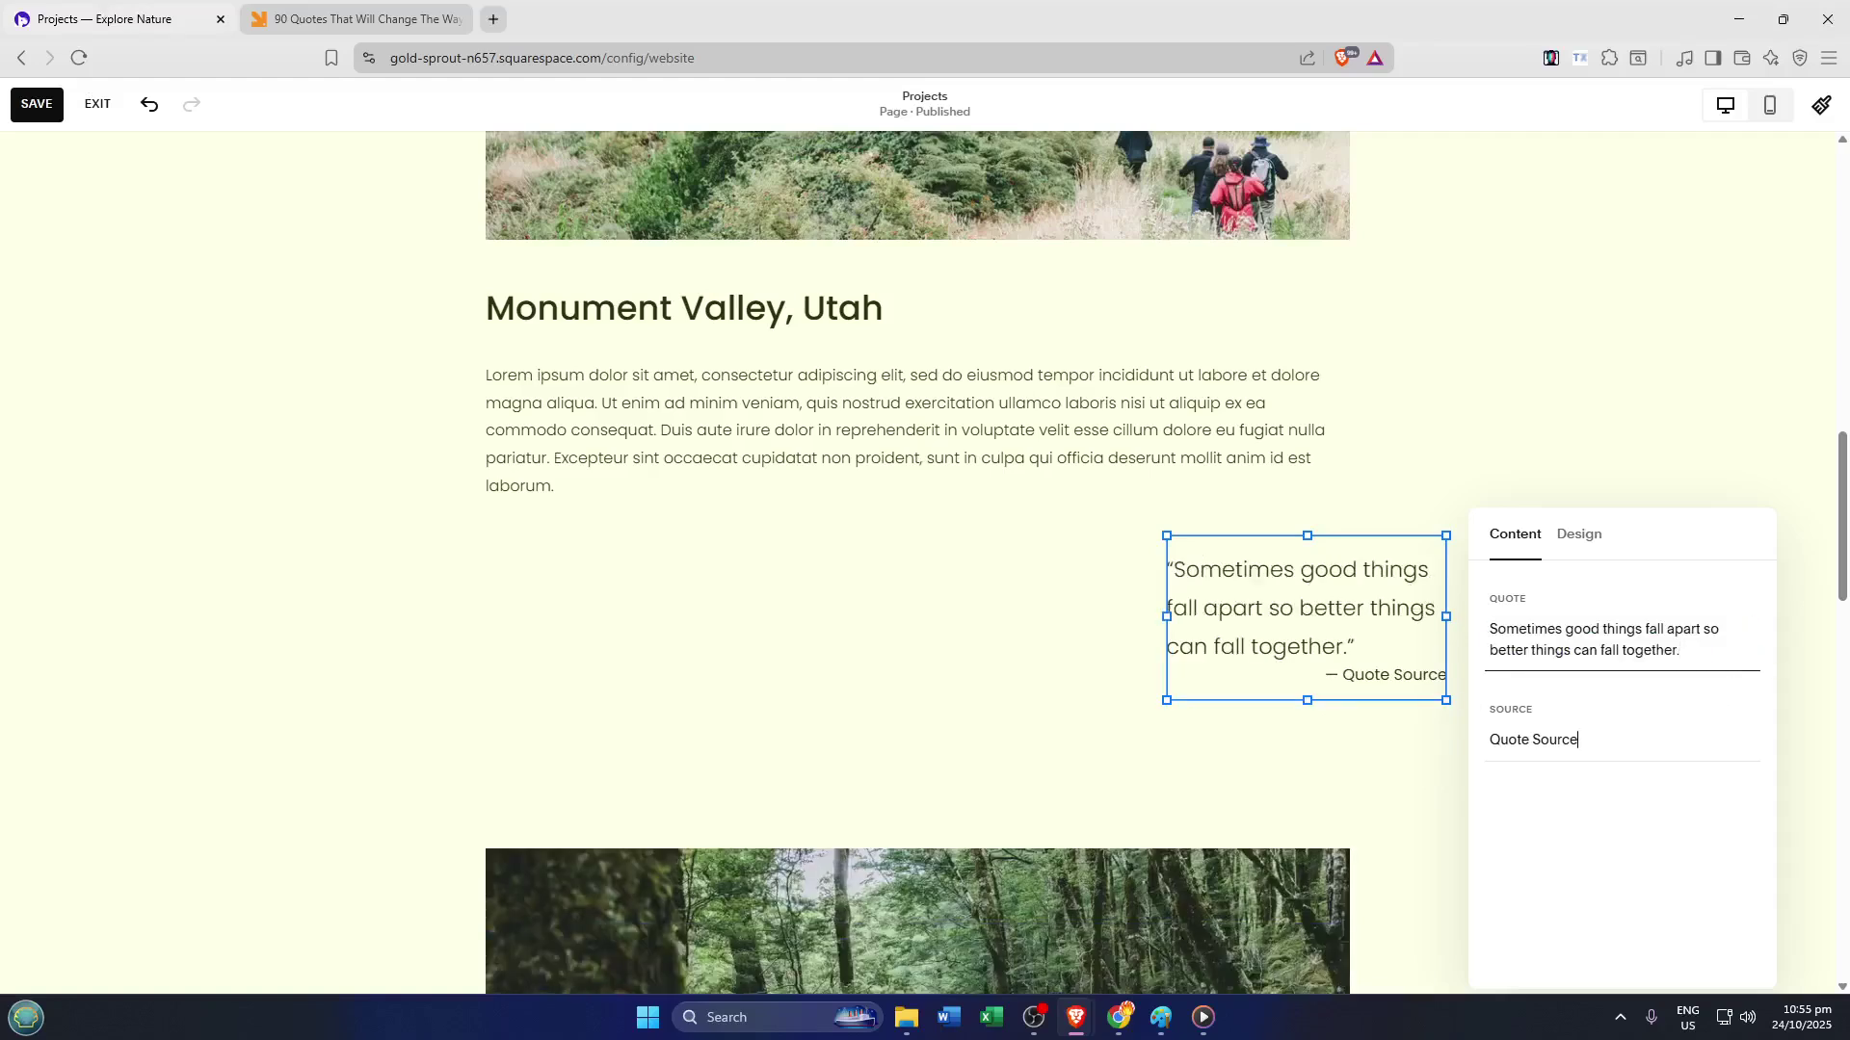
- Set the quote's source to the name of the 90 Quotes page's author and close the block's content editor
key("ctrl+a")
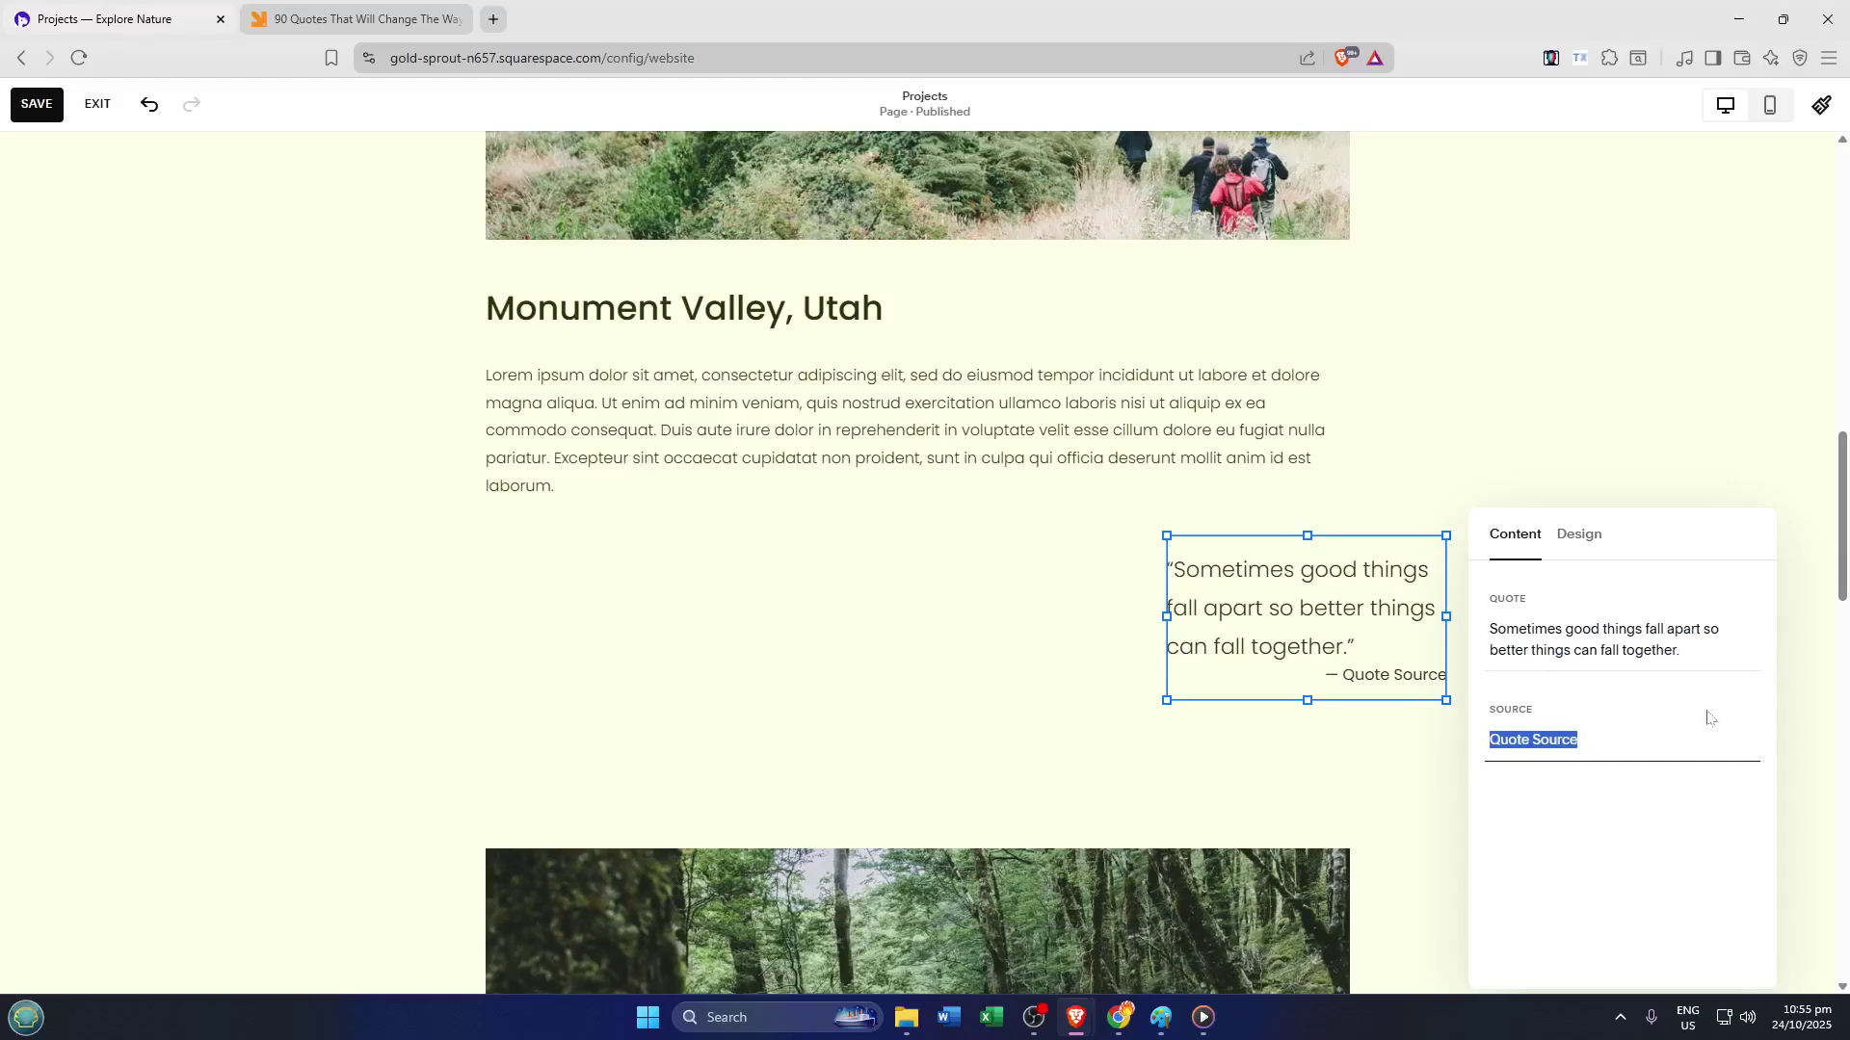
key("BackSpace")
type("john ")
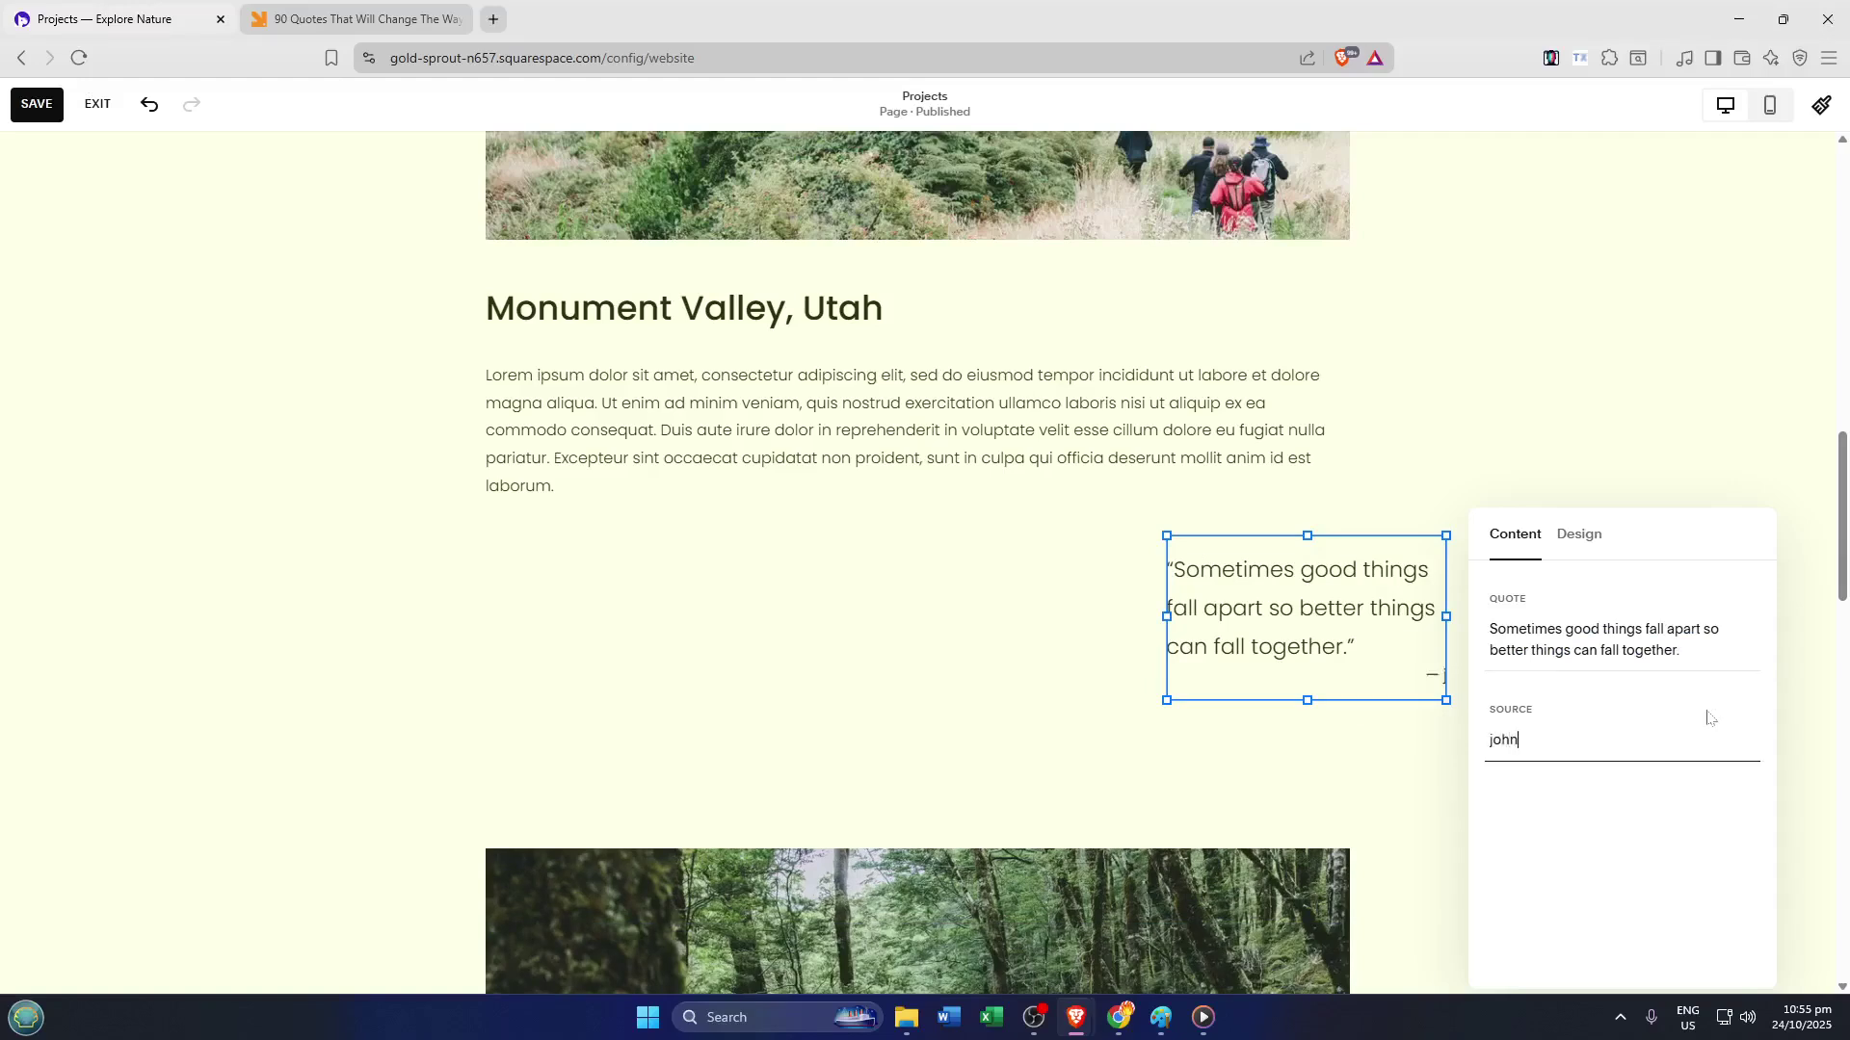
type("Sp")
key("BackSpace")
key("BackSpace")
key("BackSpace")
key("BackSpace")
key("BackSpace")
type("John Spence")
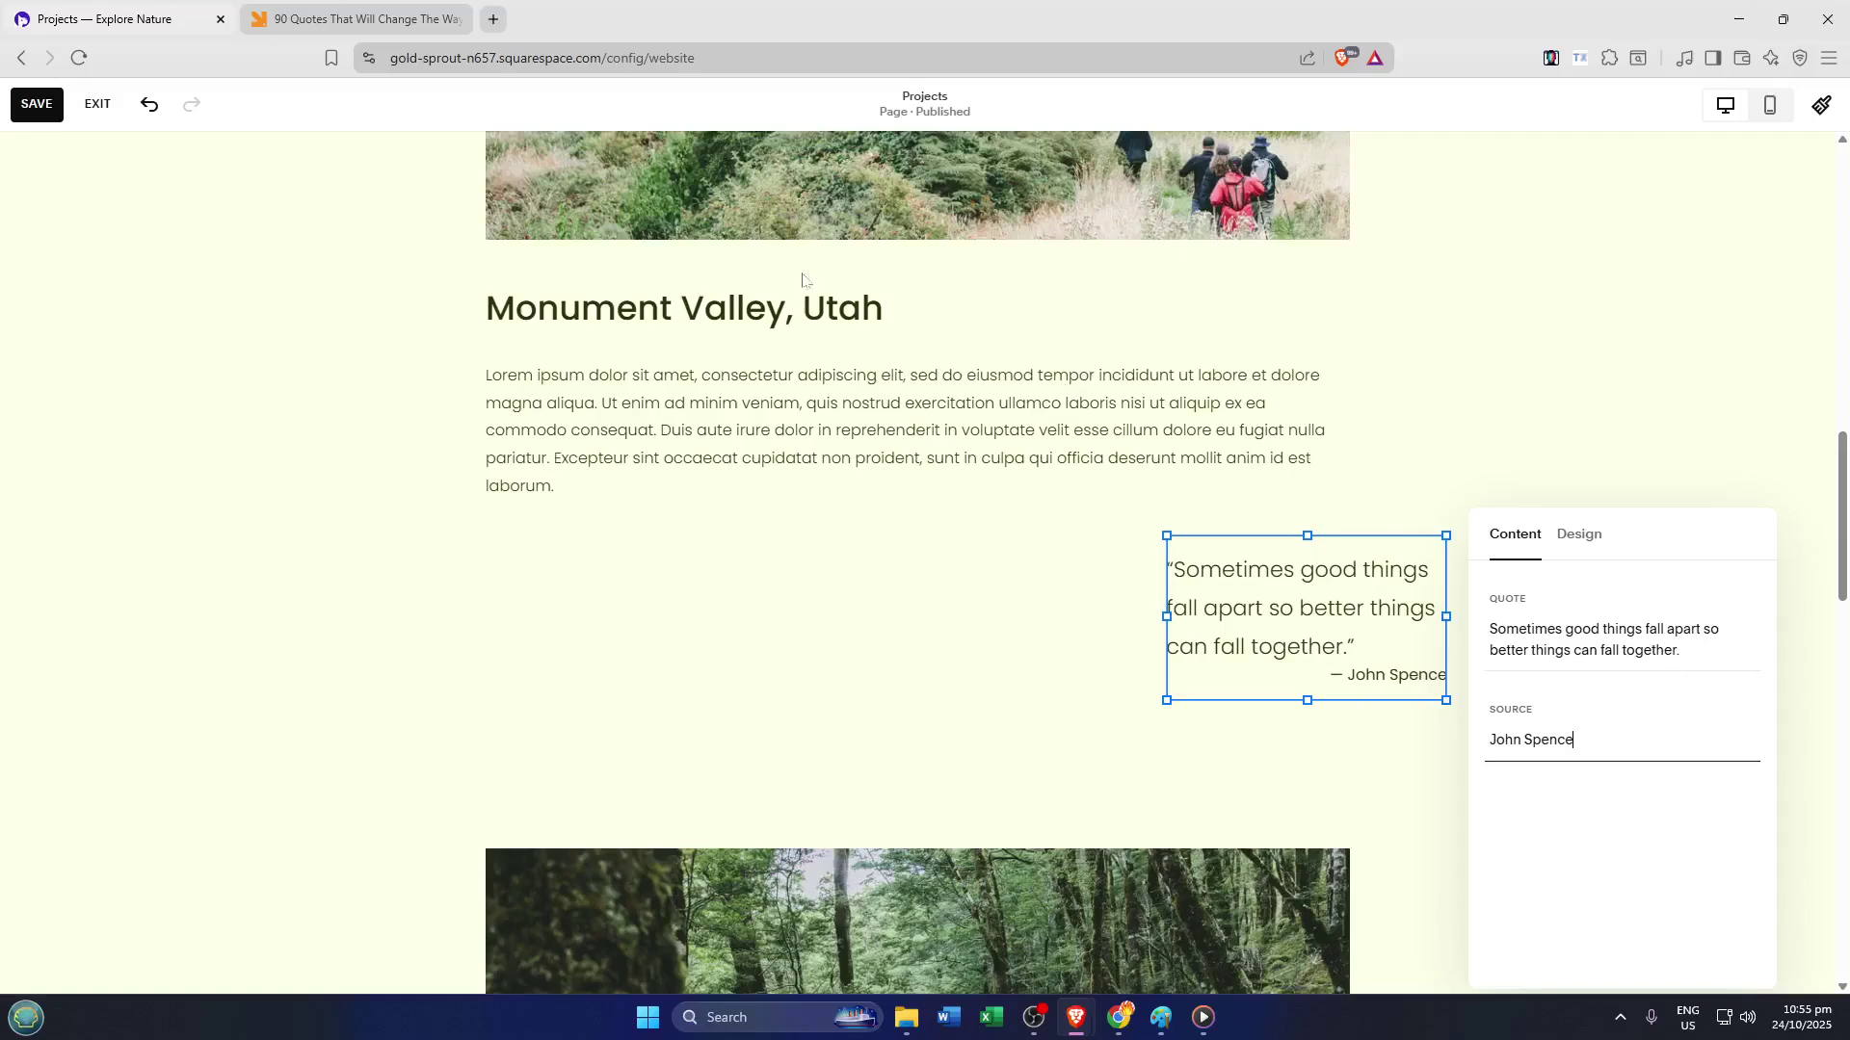
left_click(378, 21)
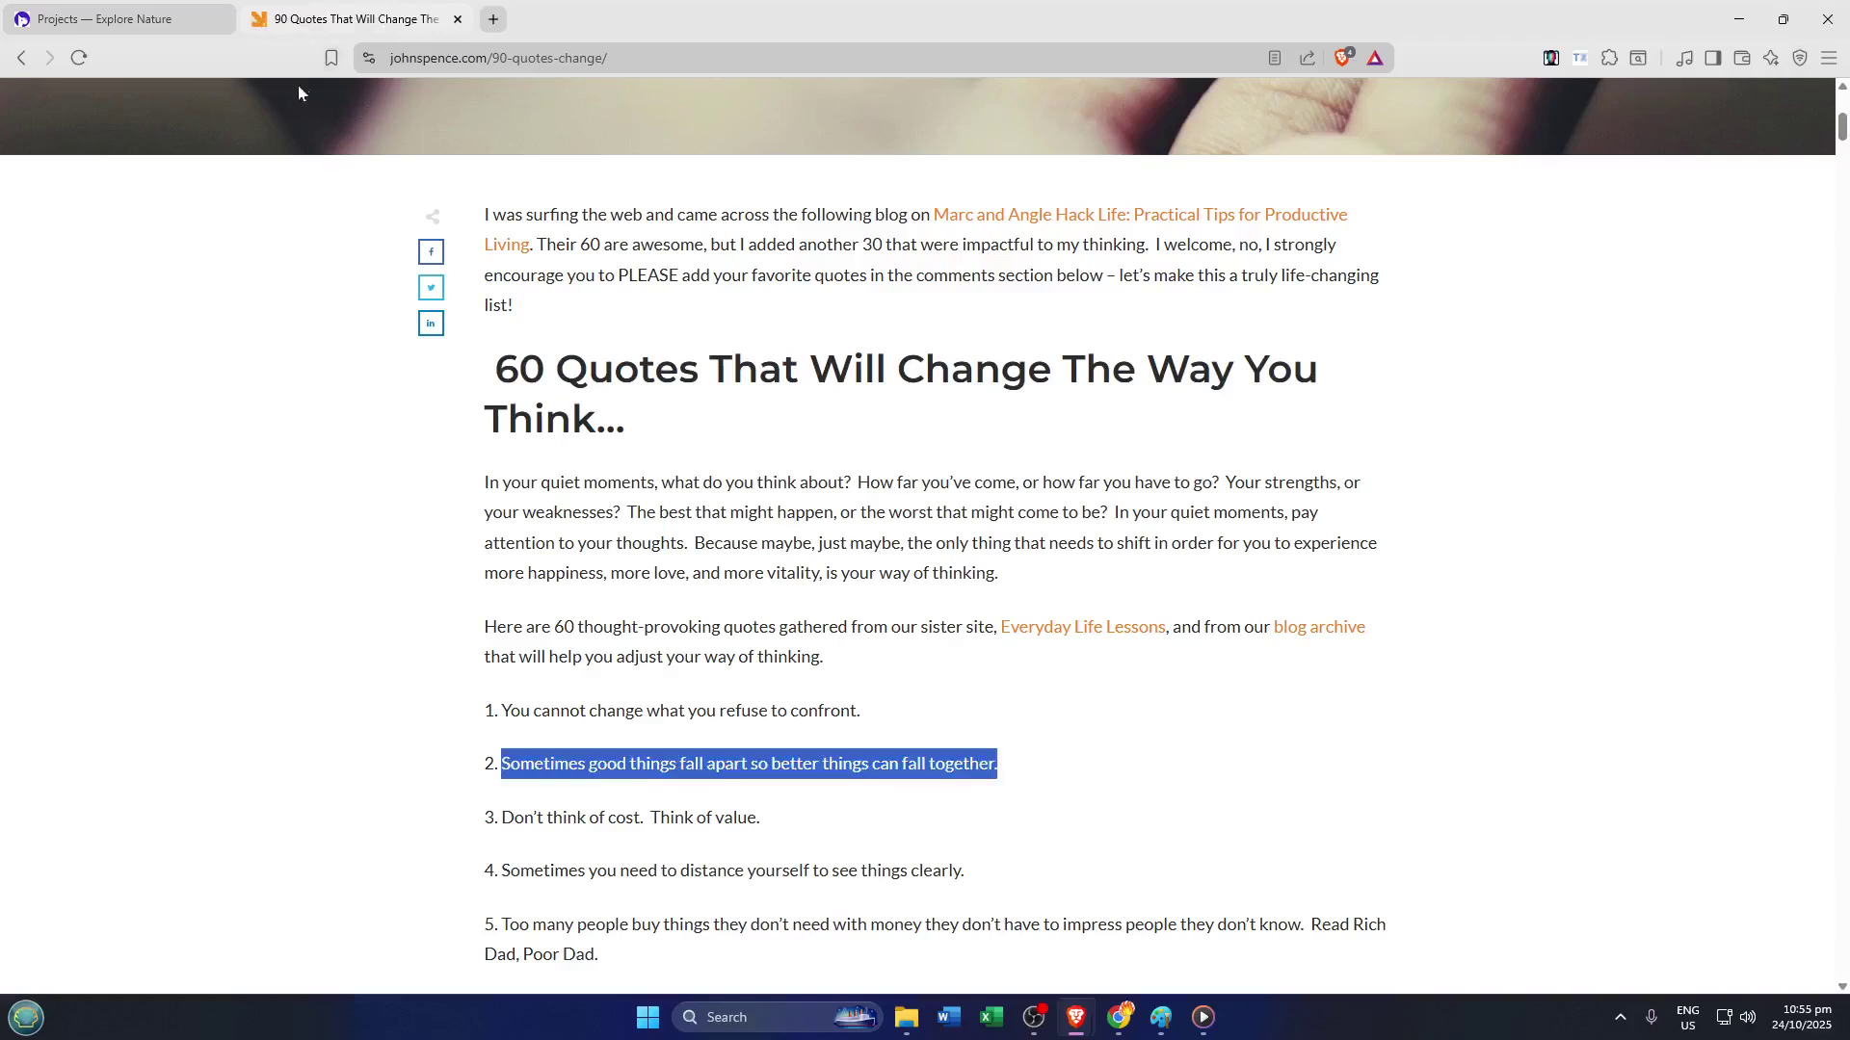
left_click(100, 22)
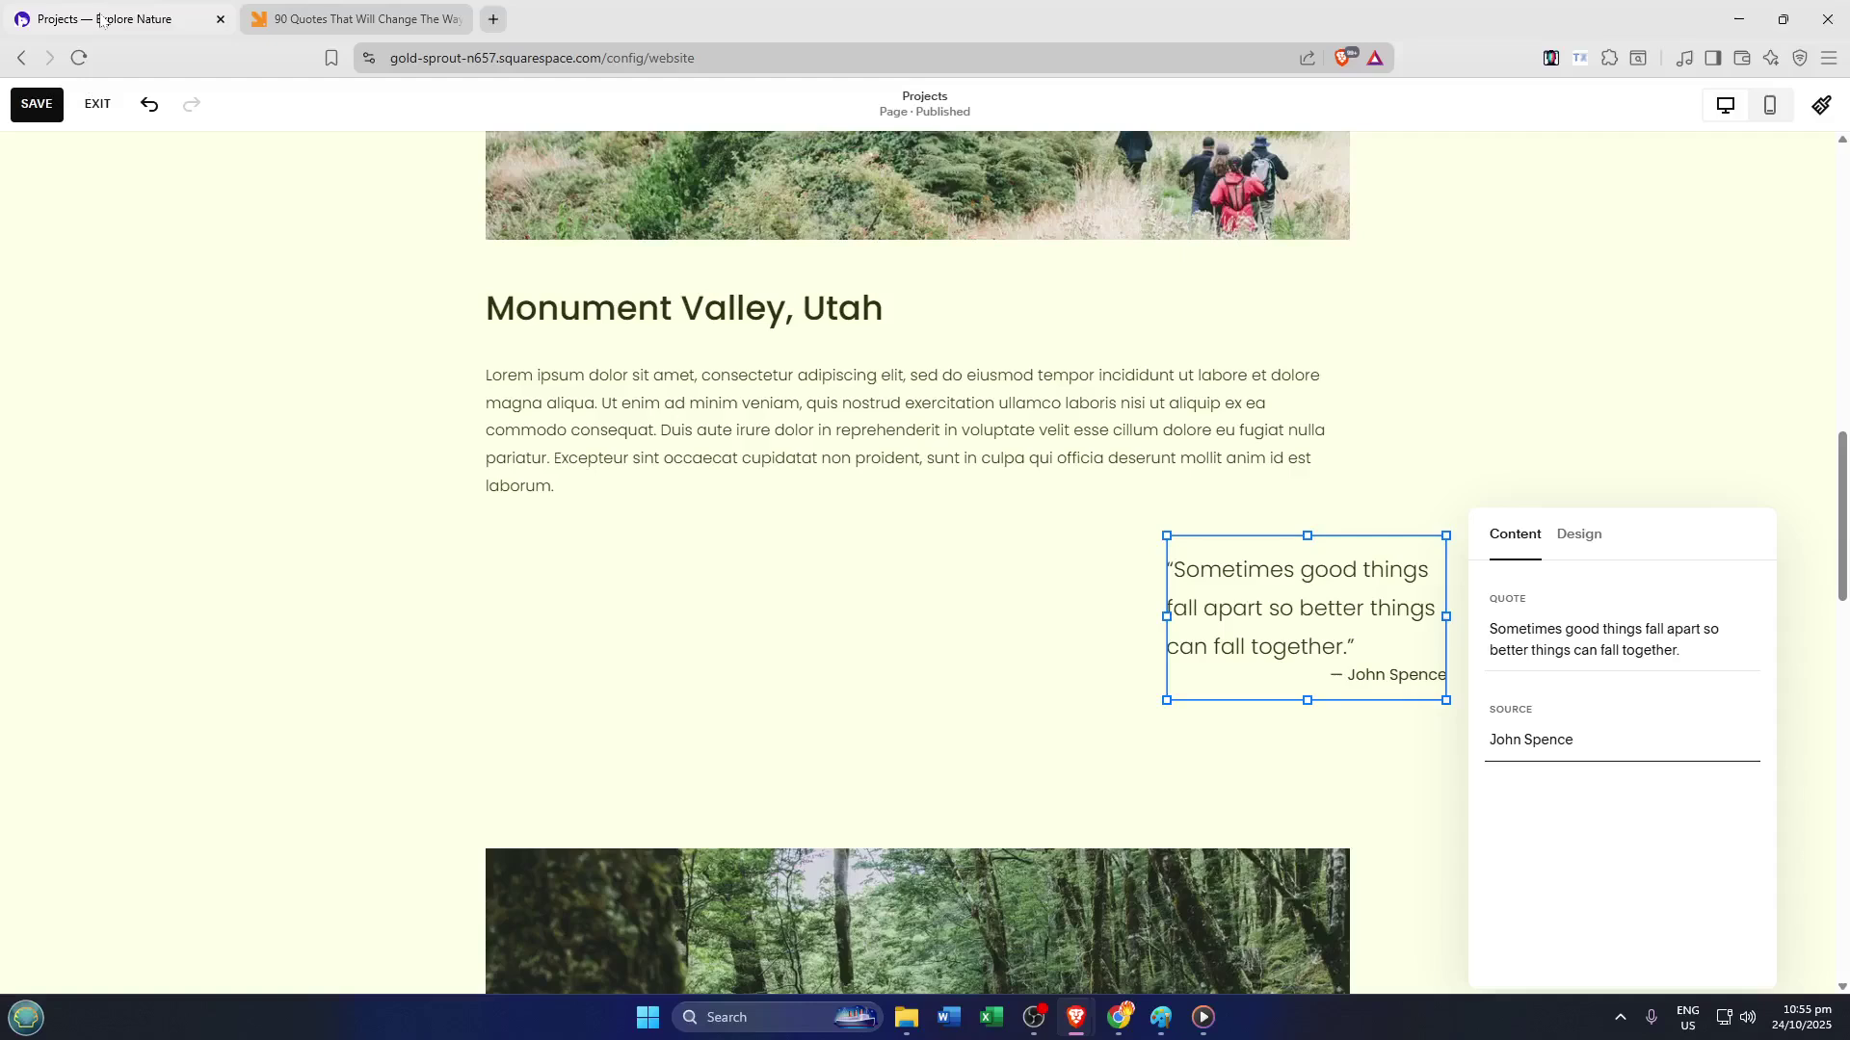
left_click(764, 627)
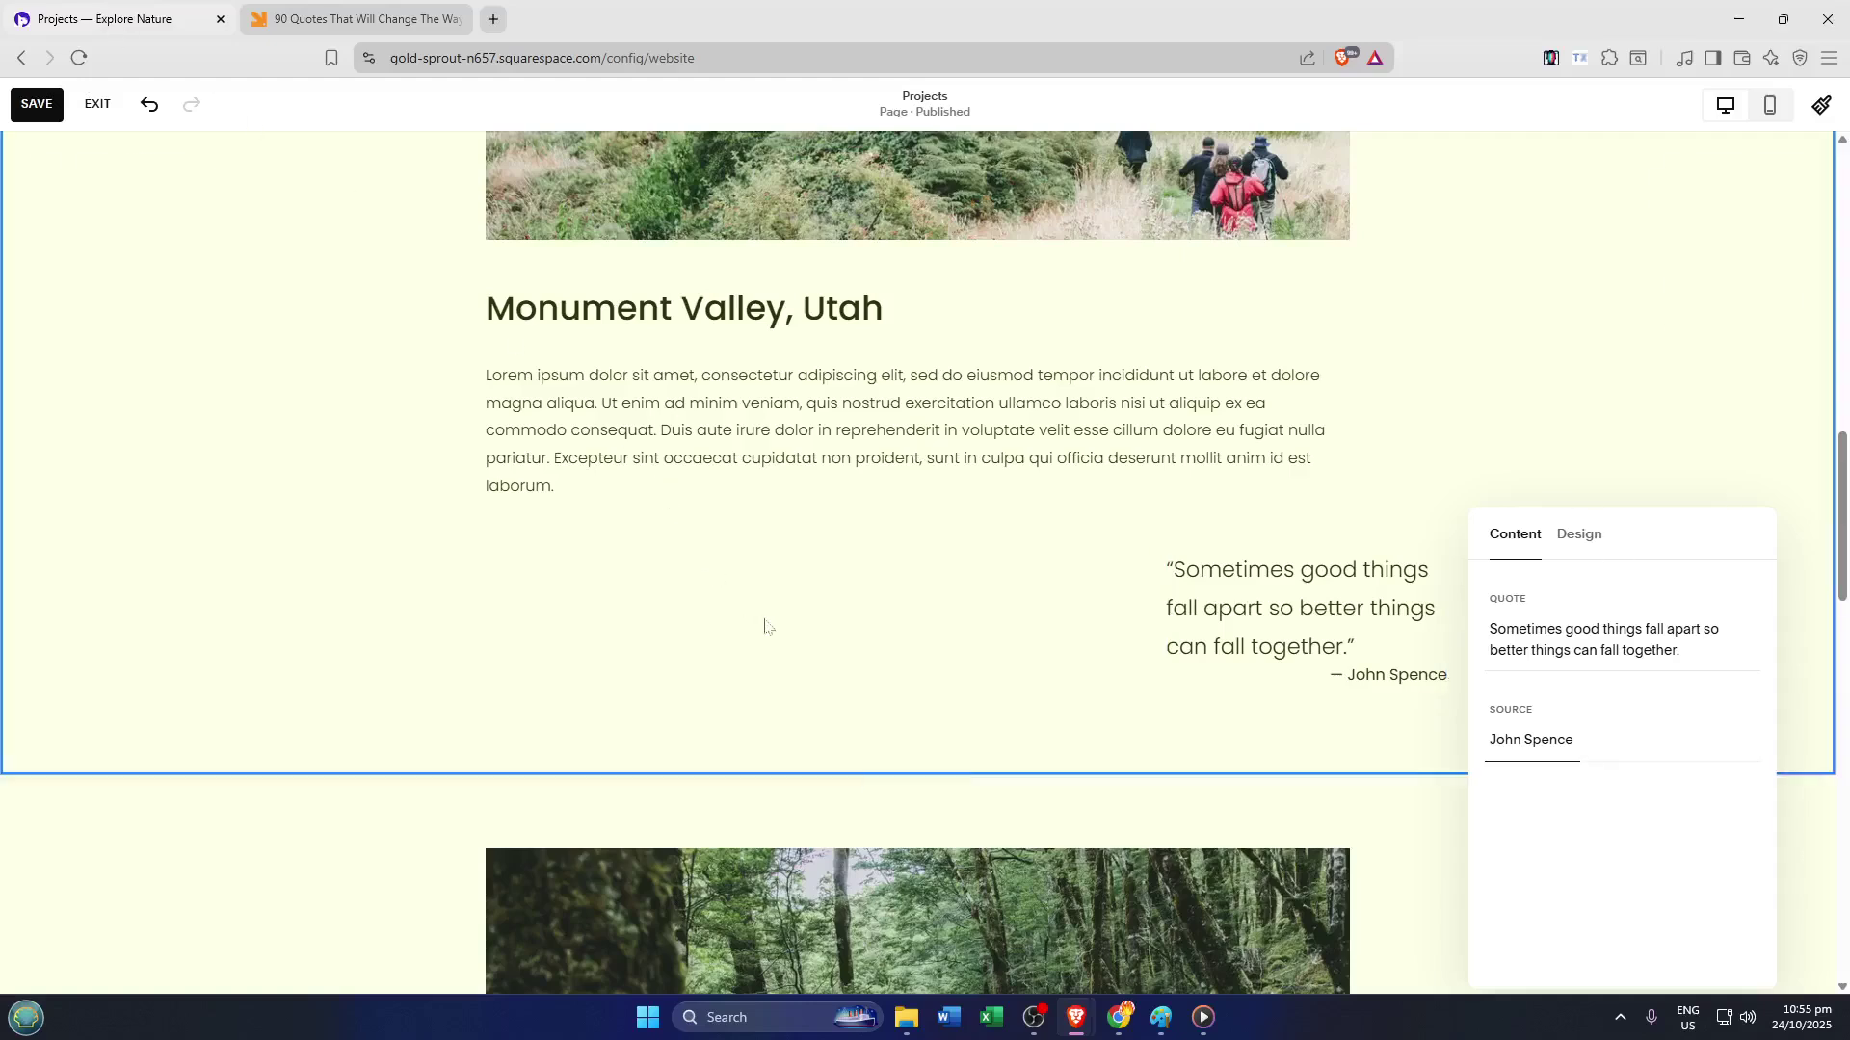
- Enable the quote block's background and set its colour to the lime green from the site palette
left_click(1366, 647)
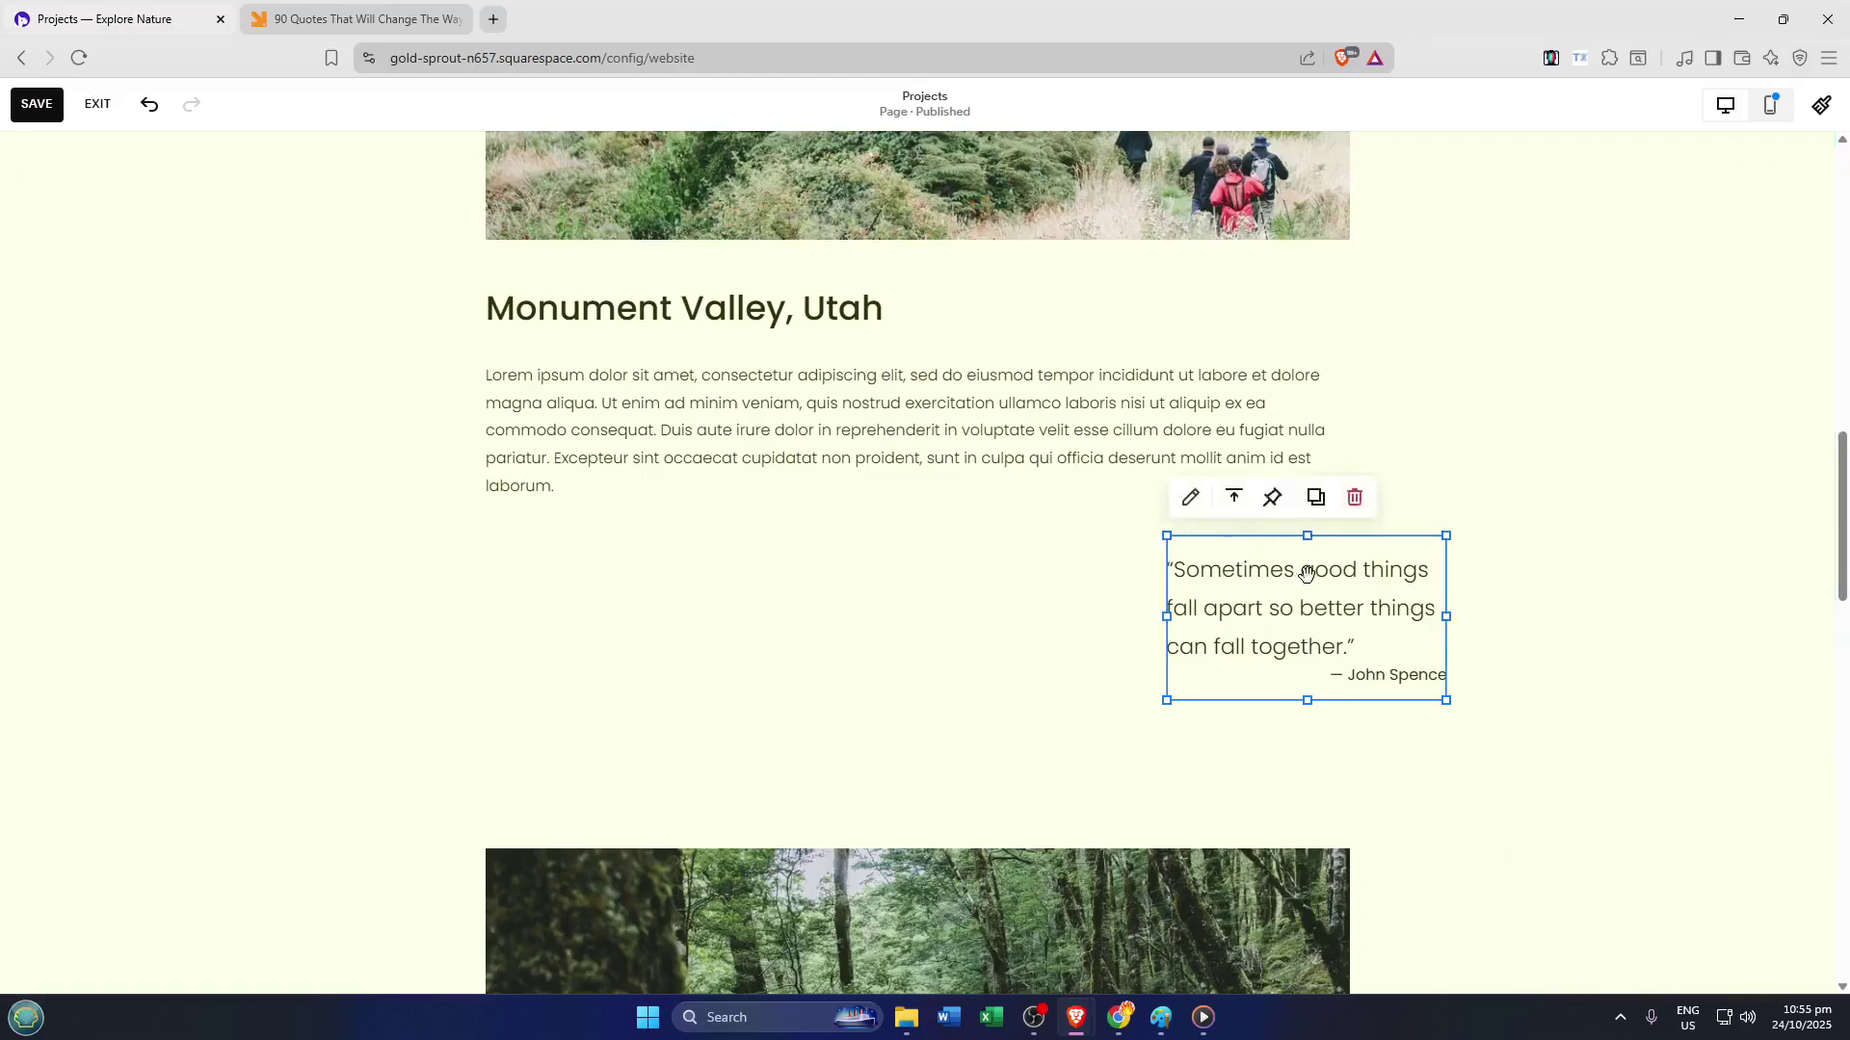
double_click(1359, 578)
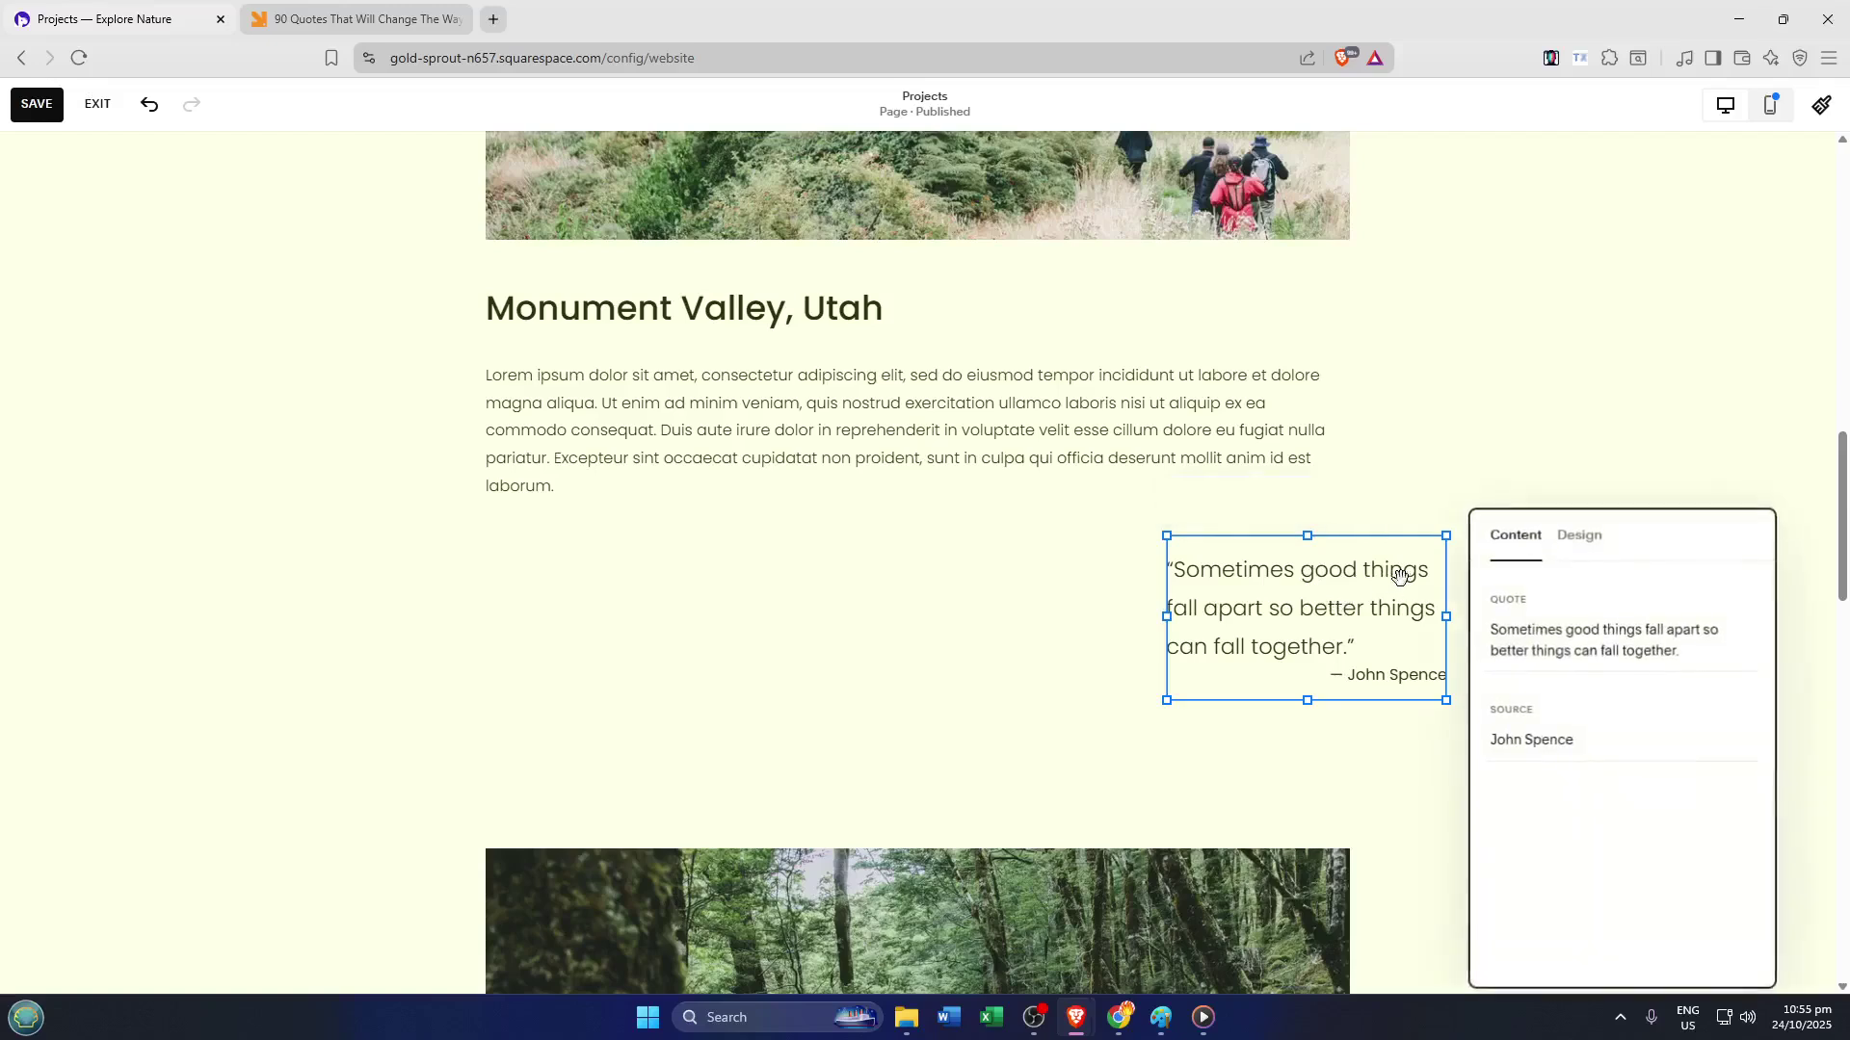
left_click(1580, 549)
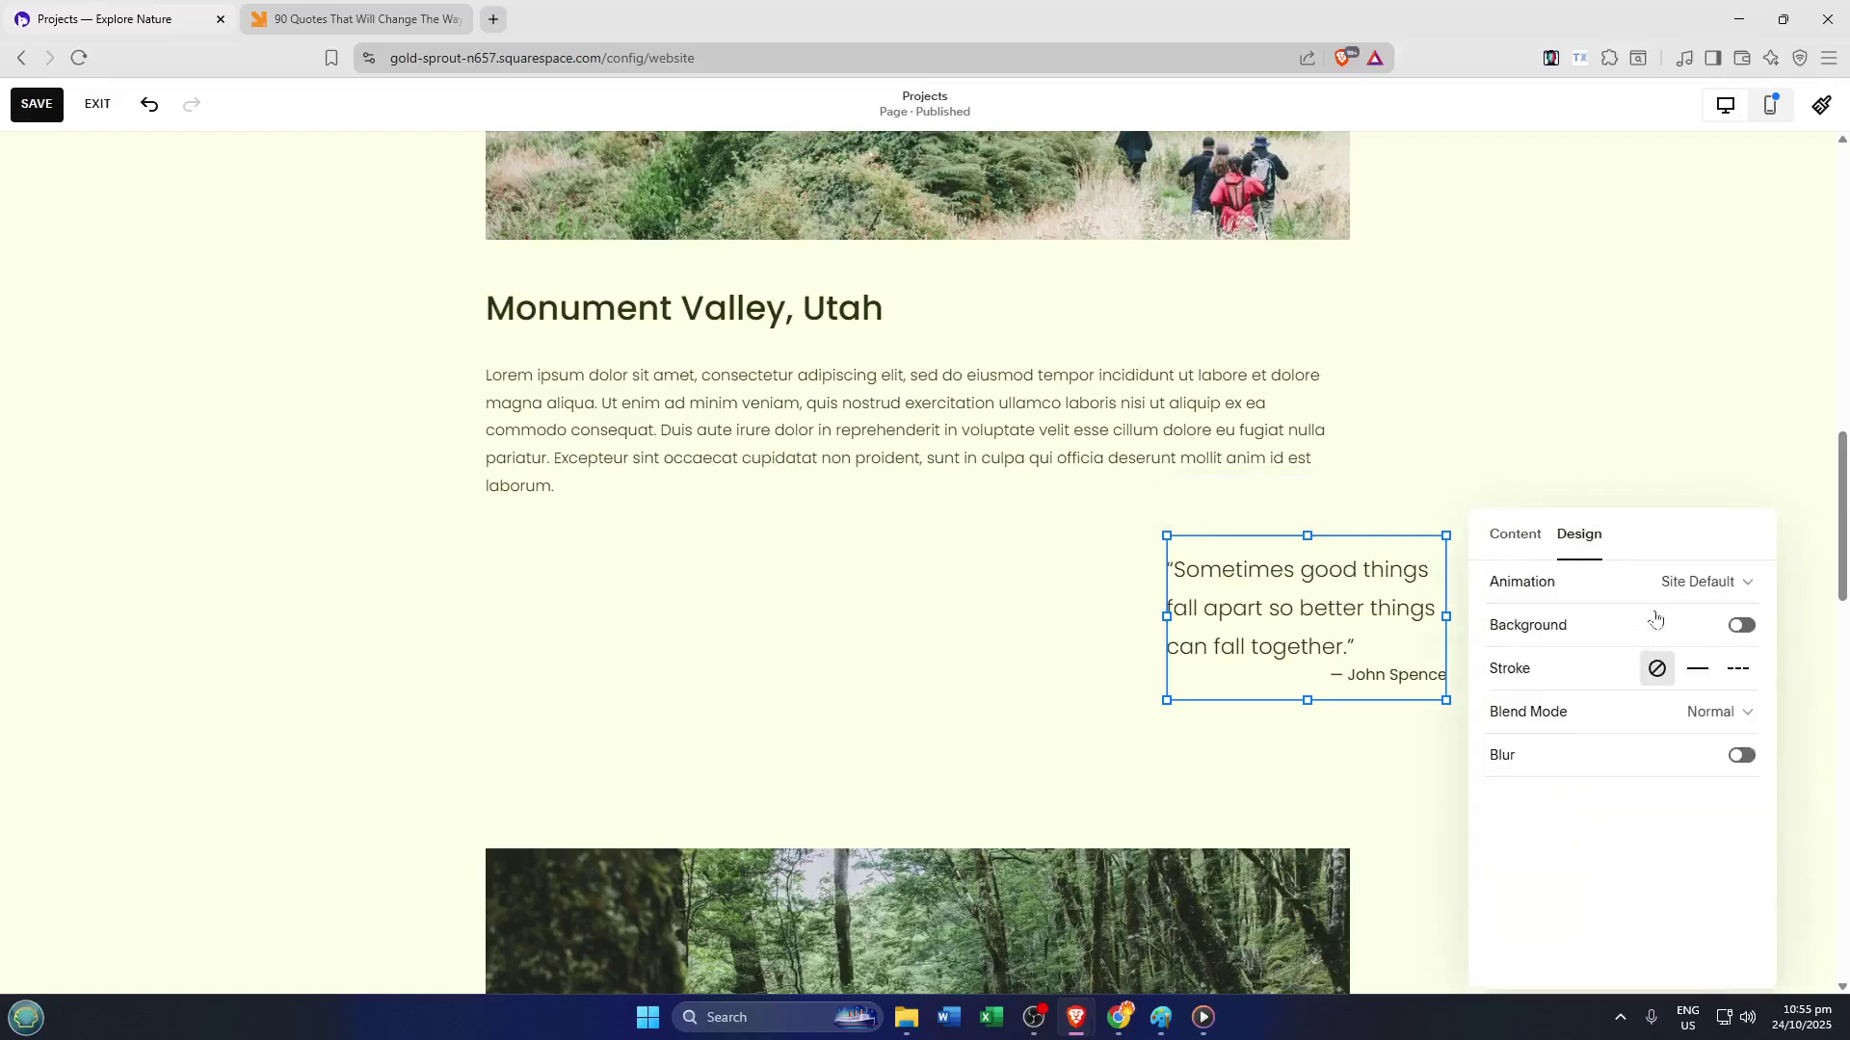
left_click(1739, 630)
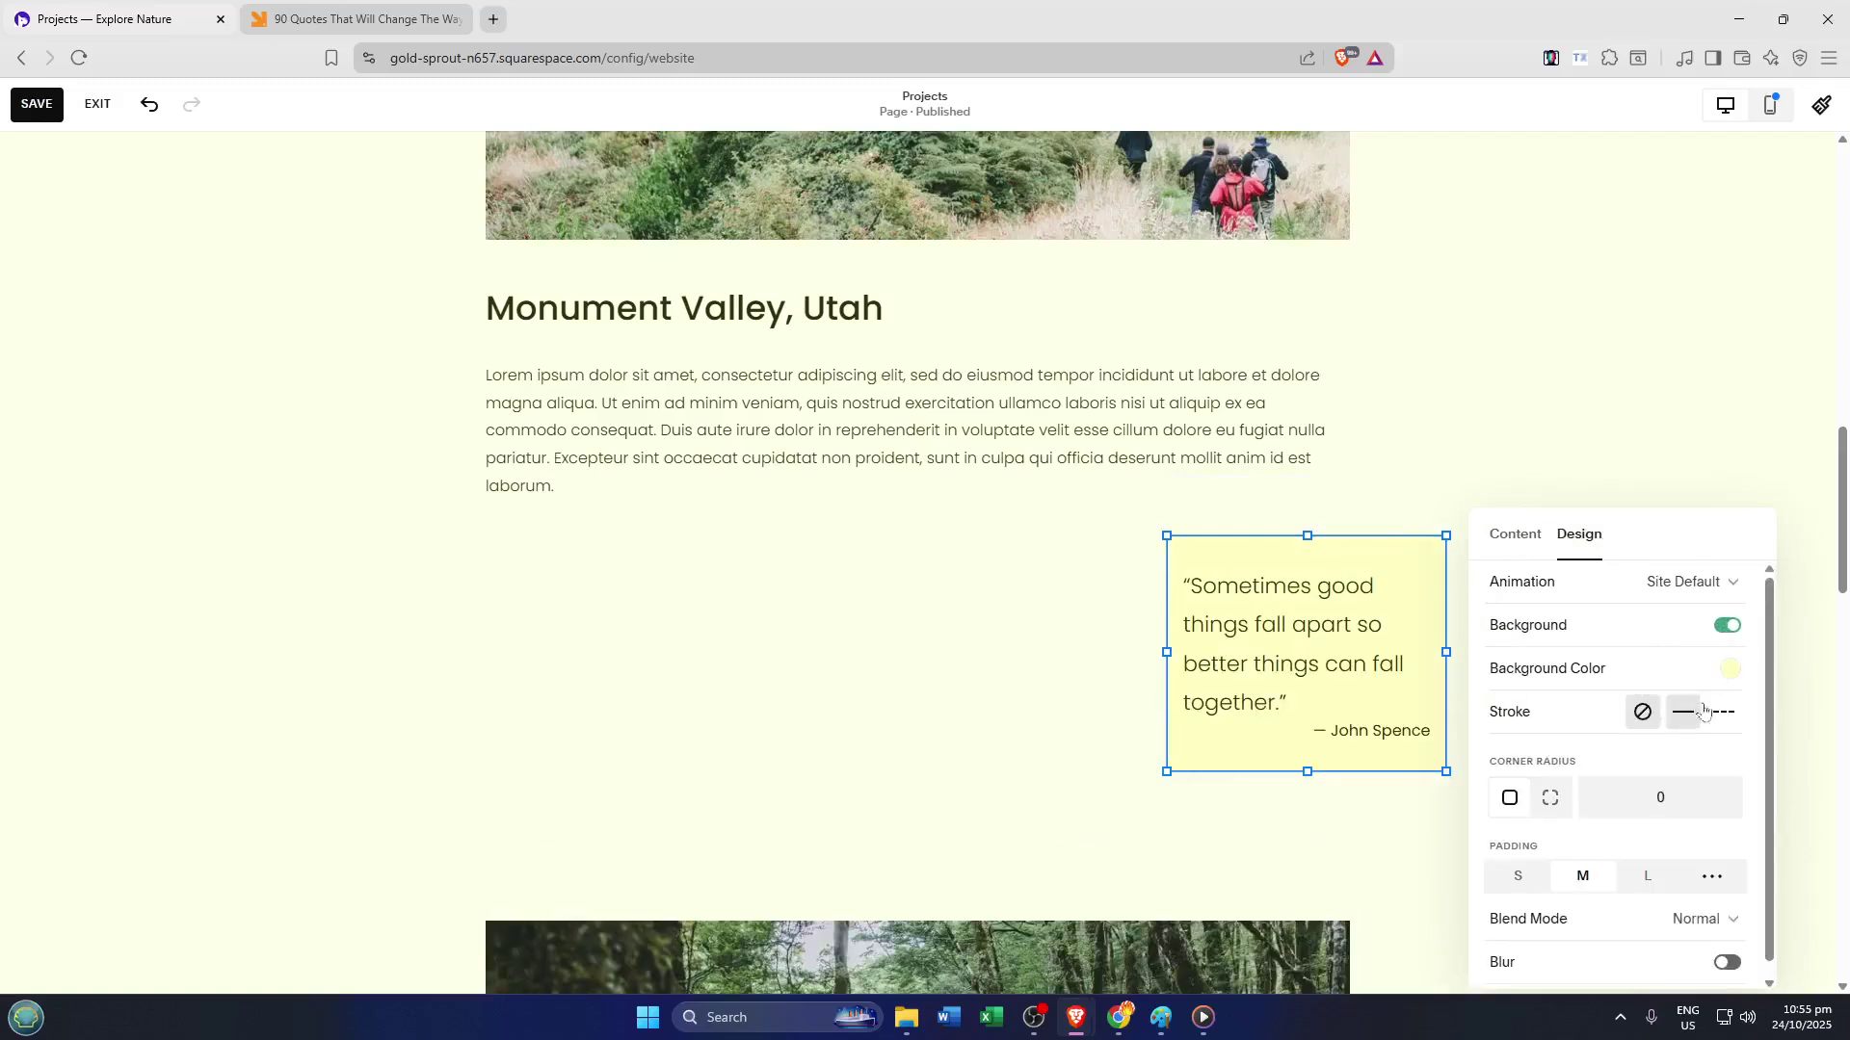
left_click(1731, 672)
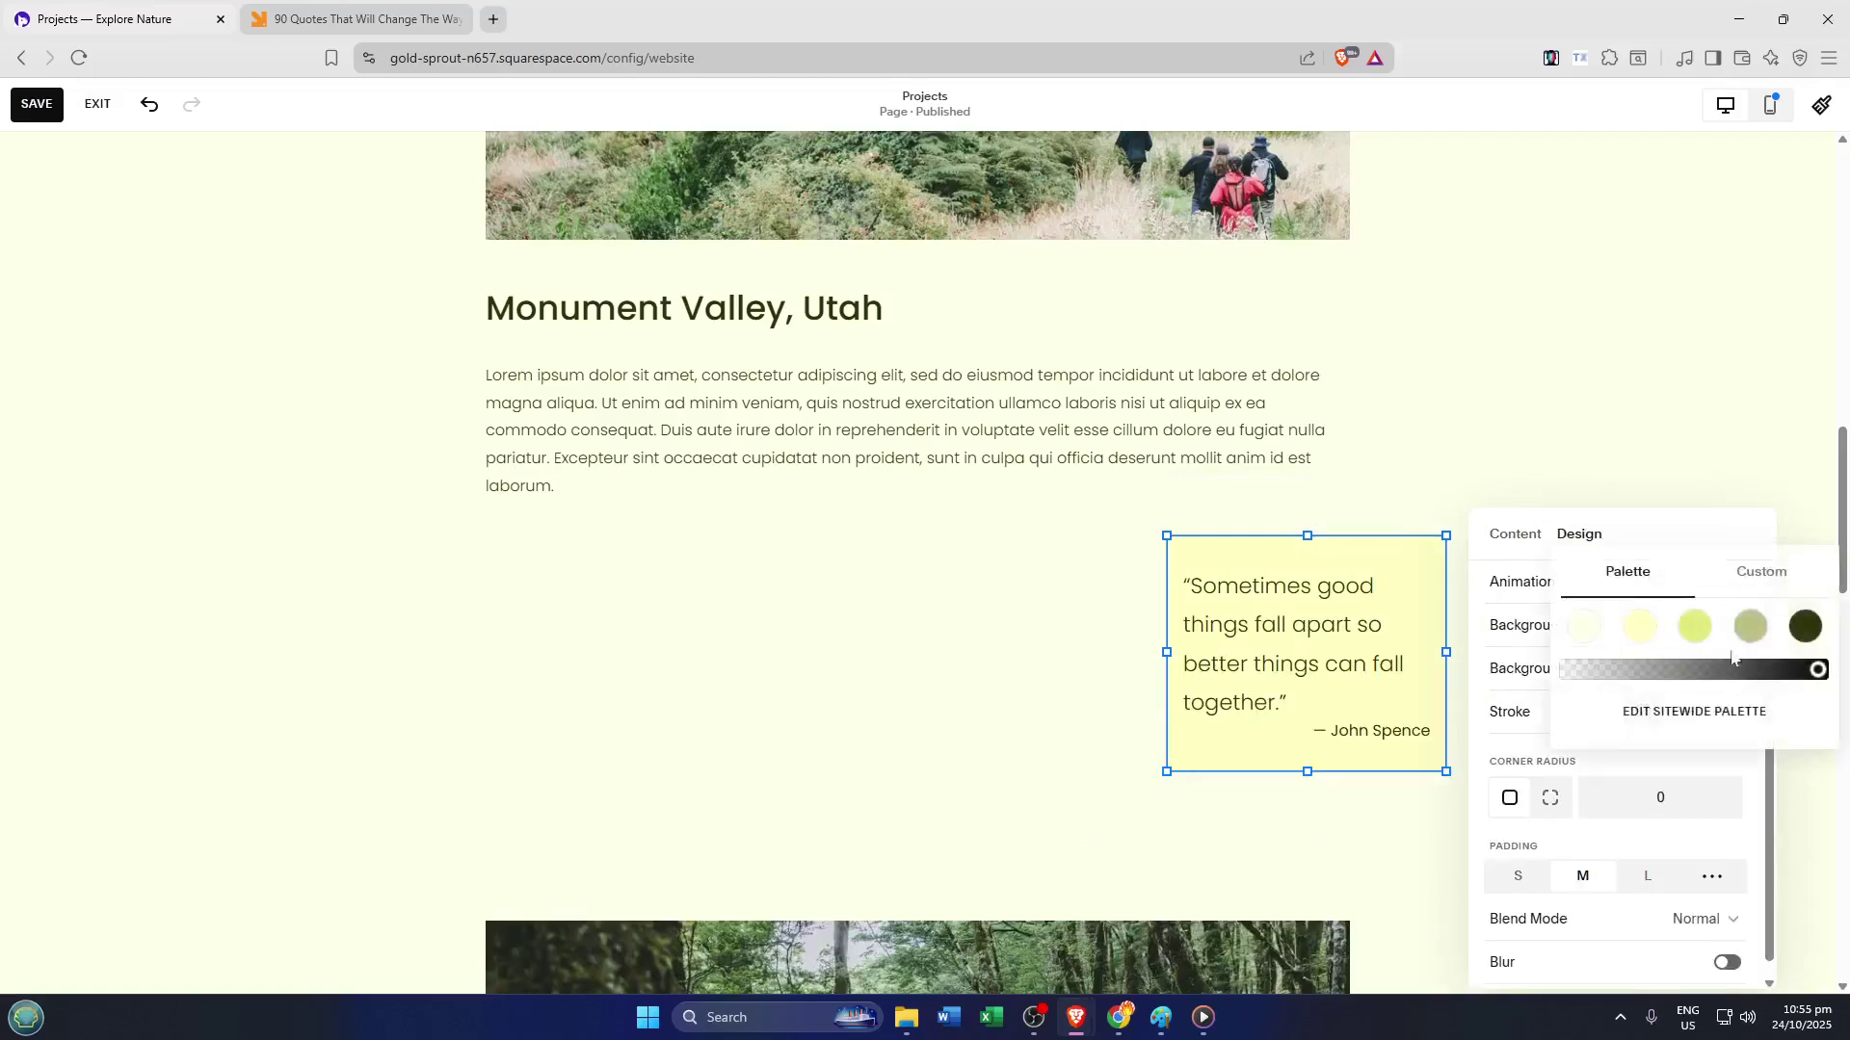
left_click(1703, 628)
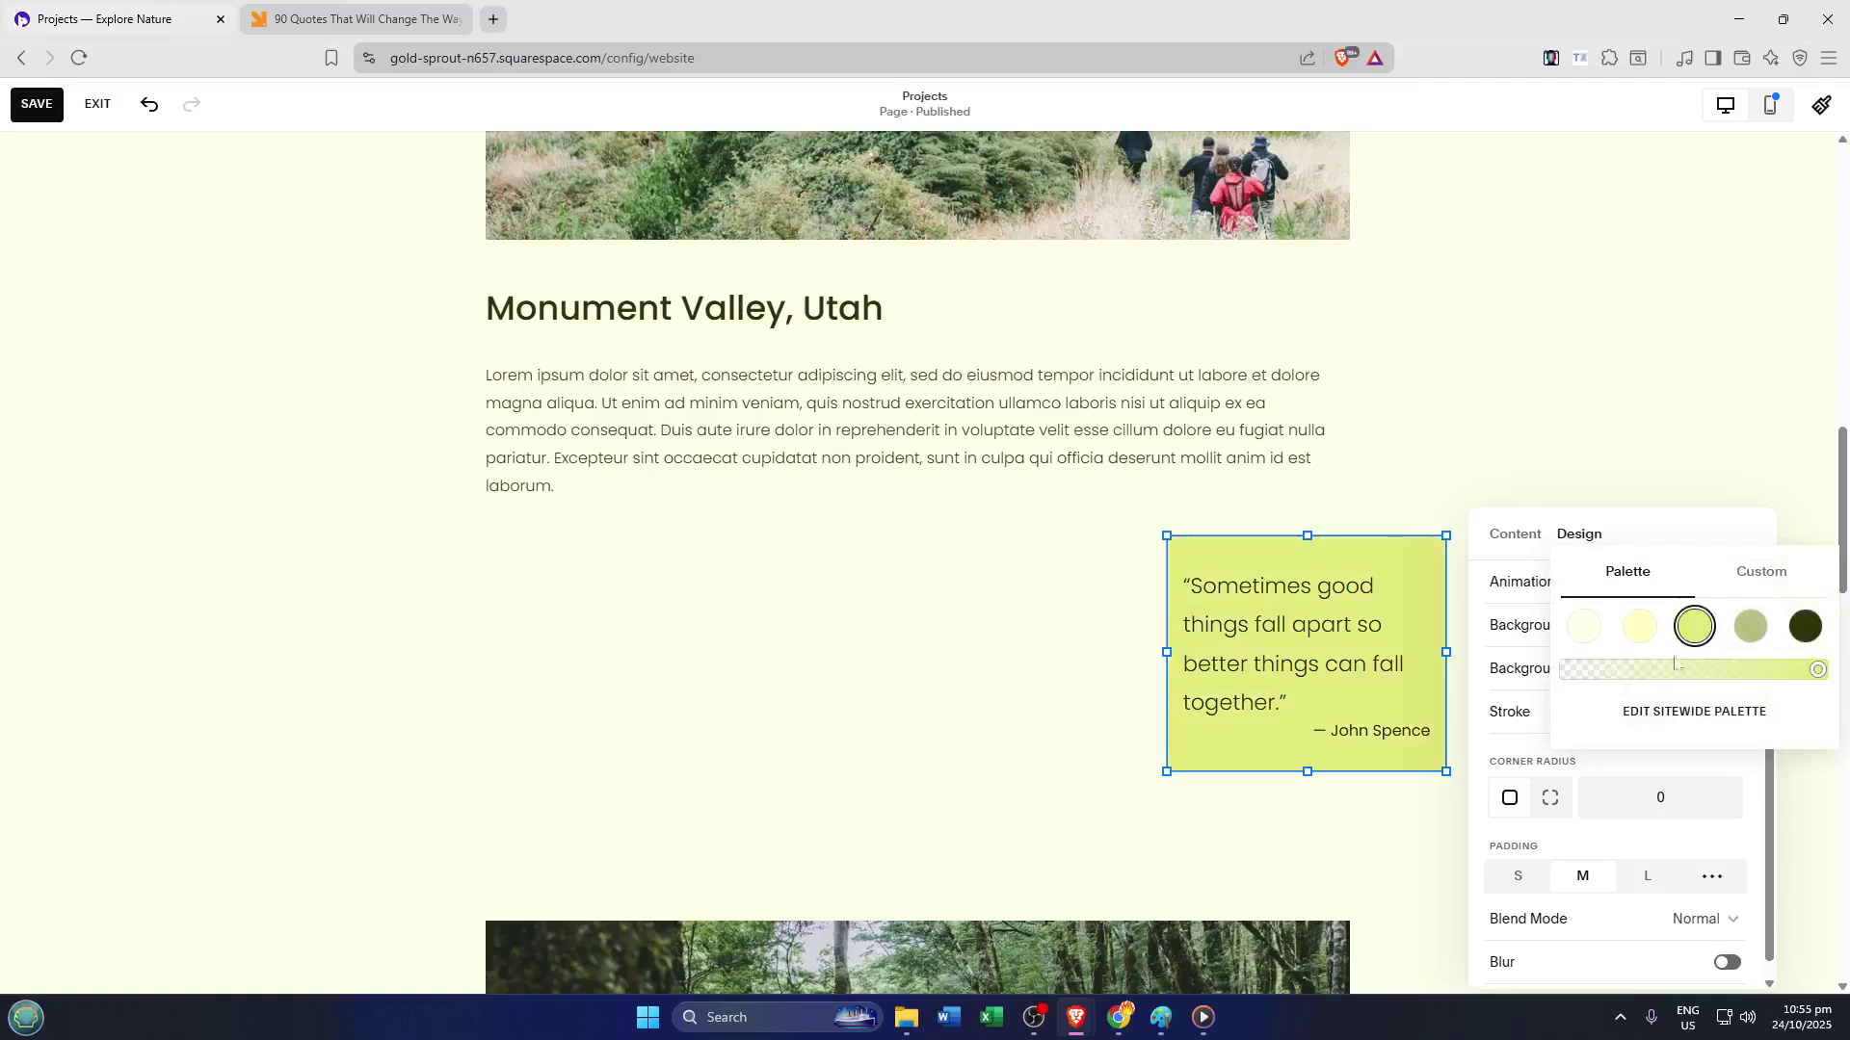
- Close the background colour choices and give the quote block a dashed stroke
left_click(1524, 736)
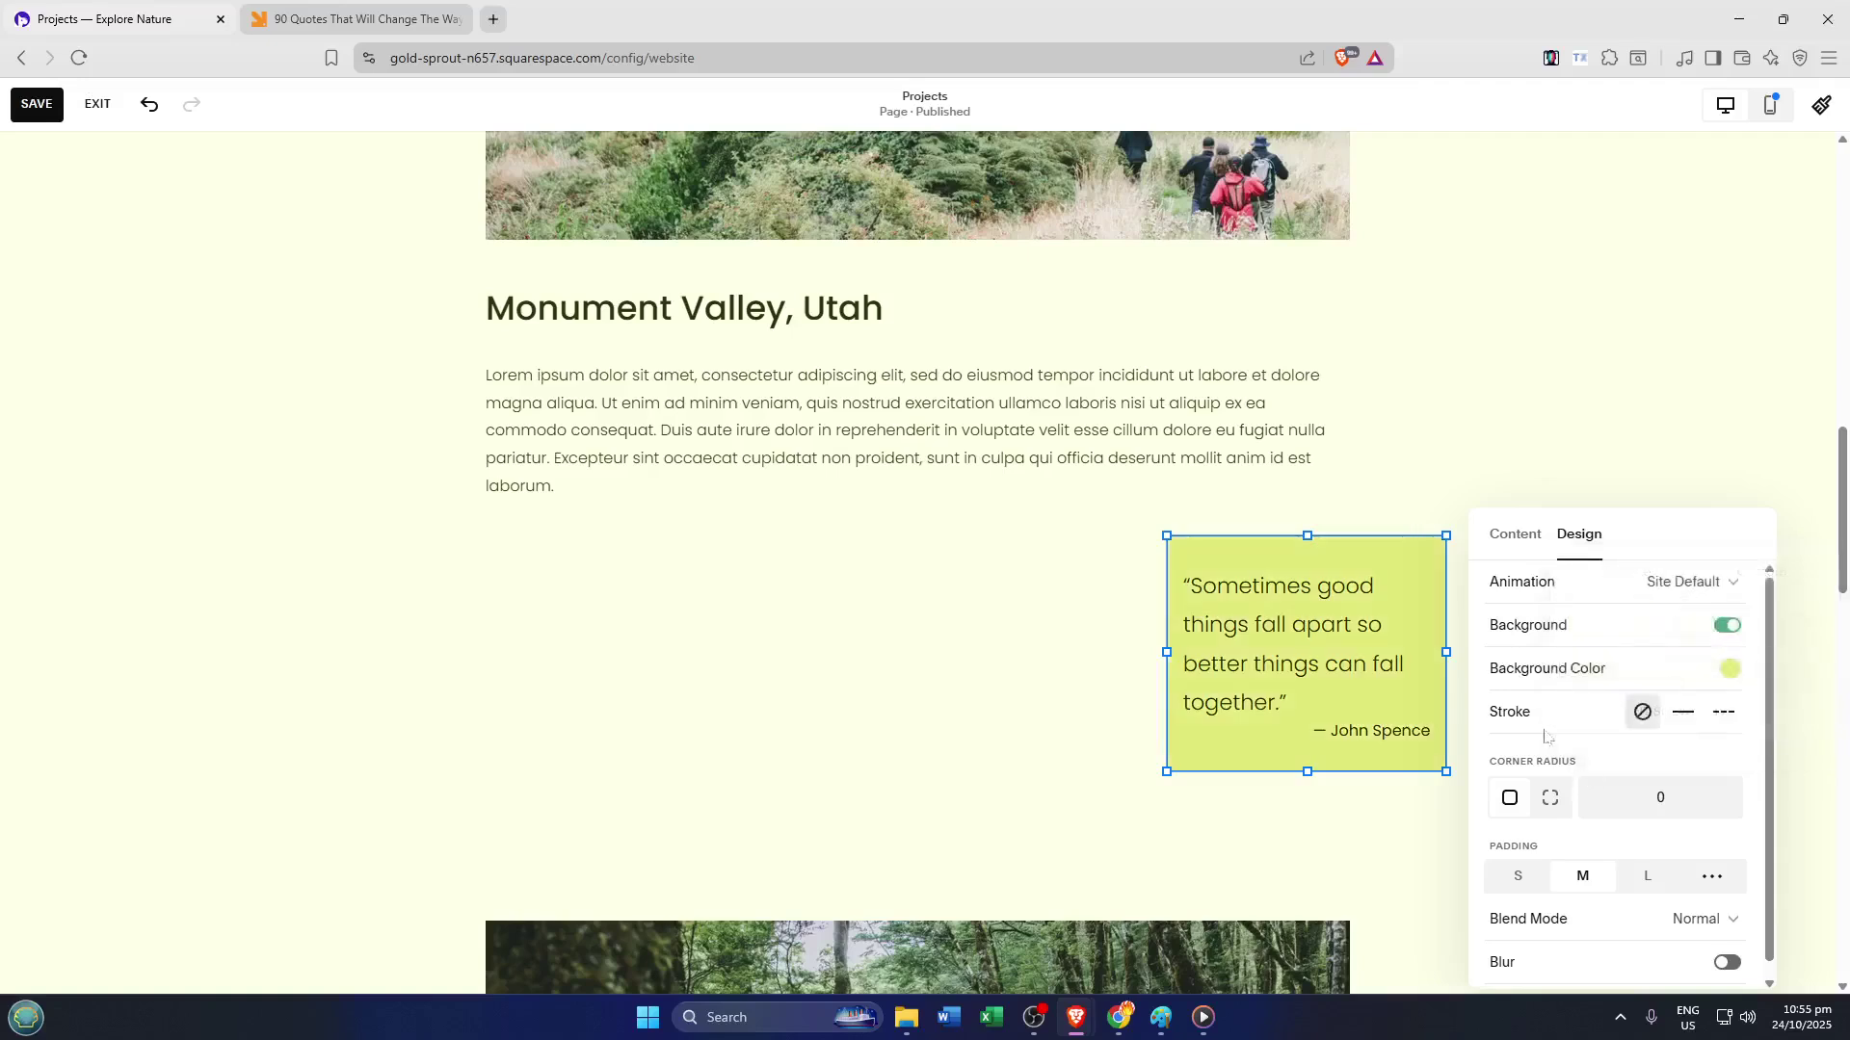
left_click(1683, 713)
left_click(1724, 715)
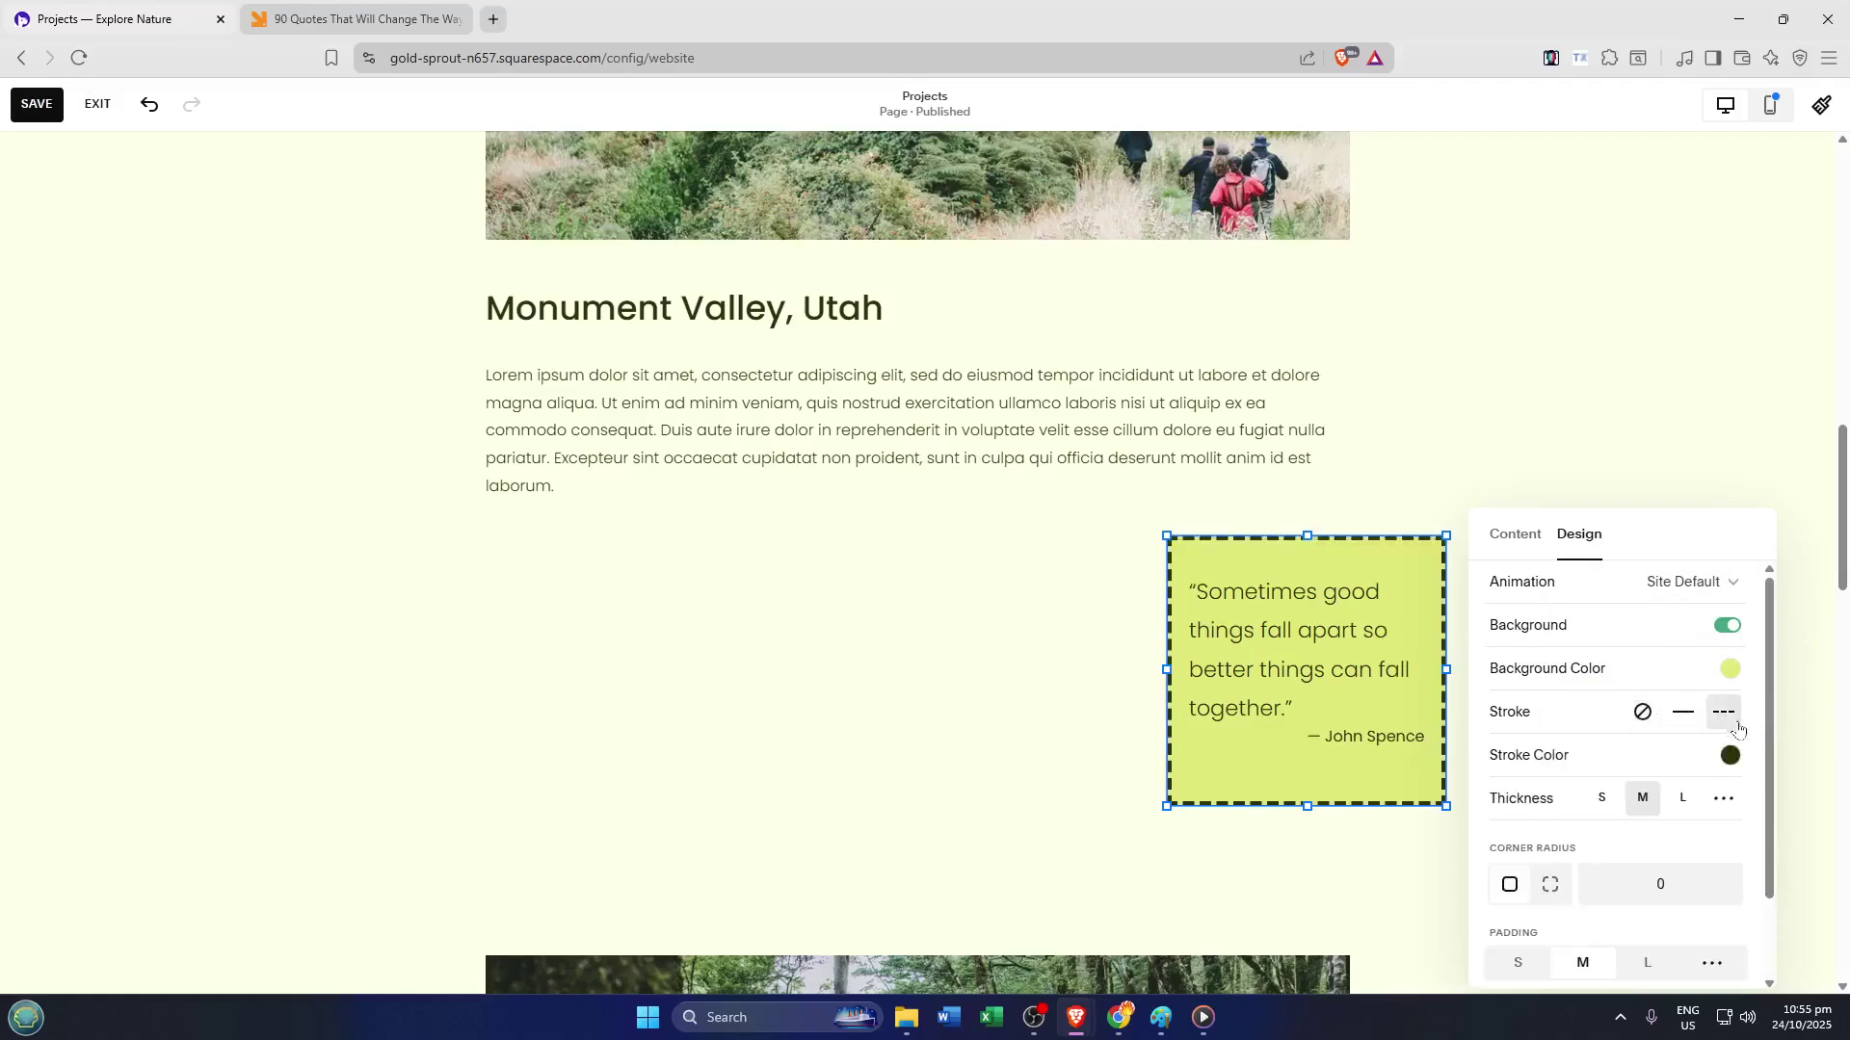
- Set the quote block's corner radius to 20 and close its design settings
scroll(1715, 741, "down", 1)
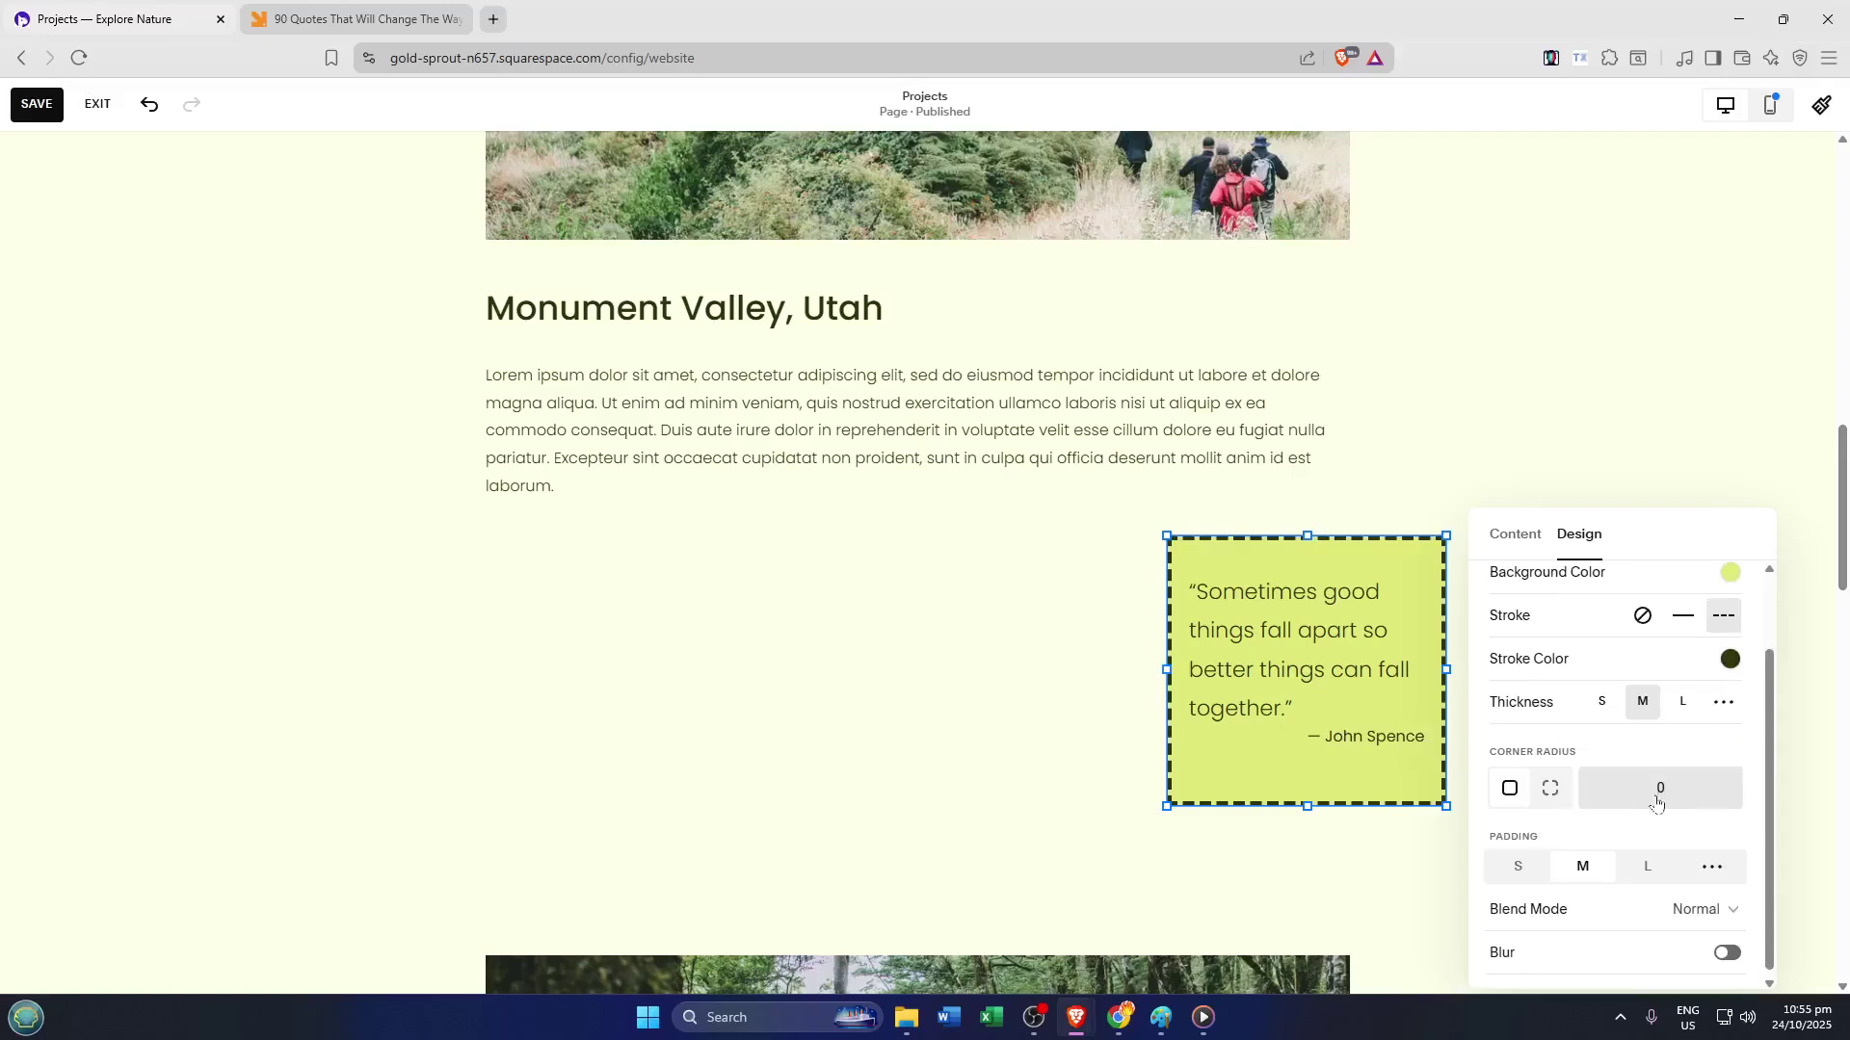
scroll(1659, 802, "down", 1)
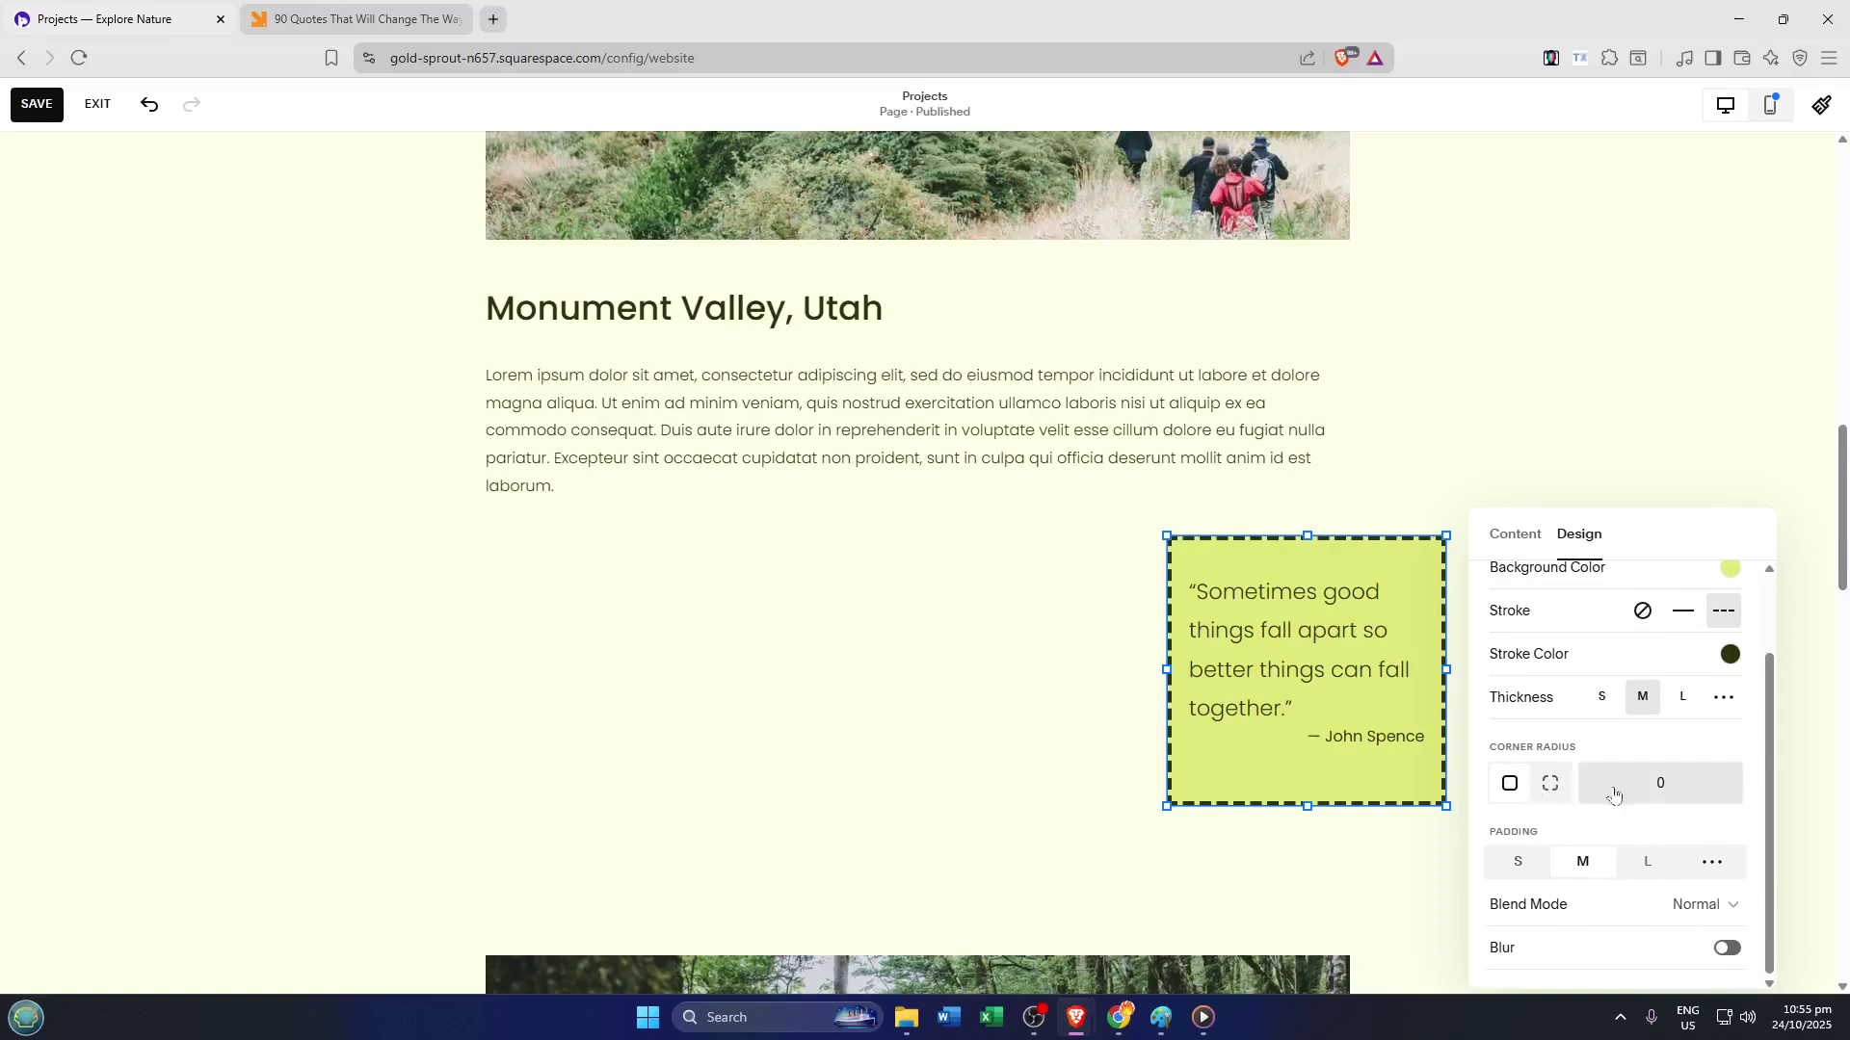
left_click(1667, 793)
type("20")
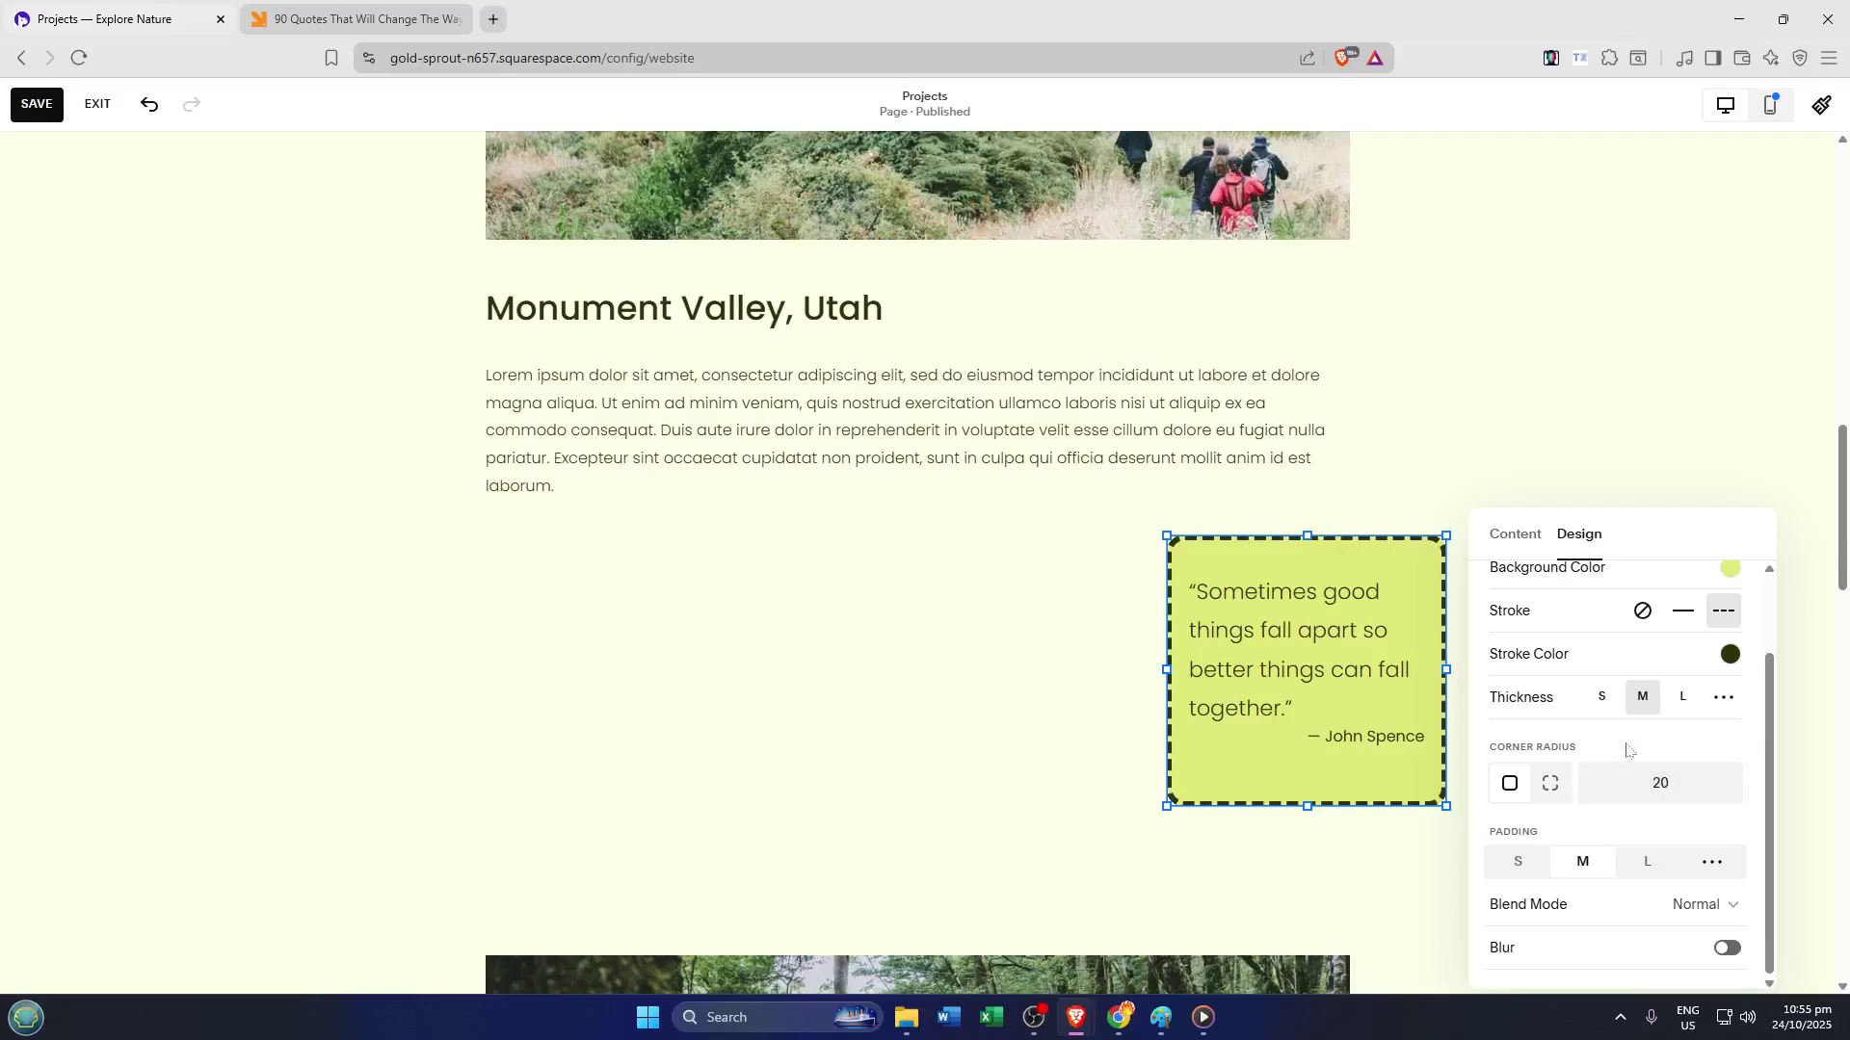
left_click(1028, 661)
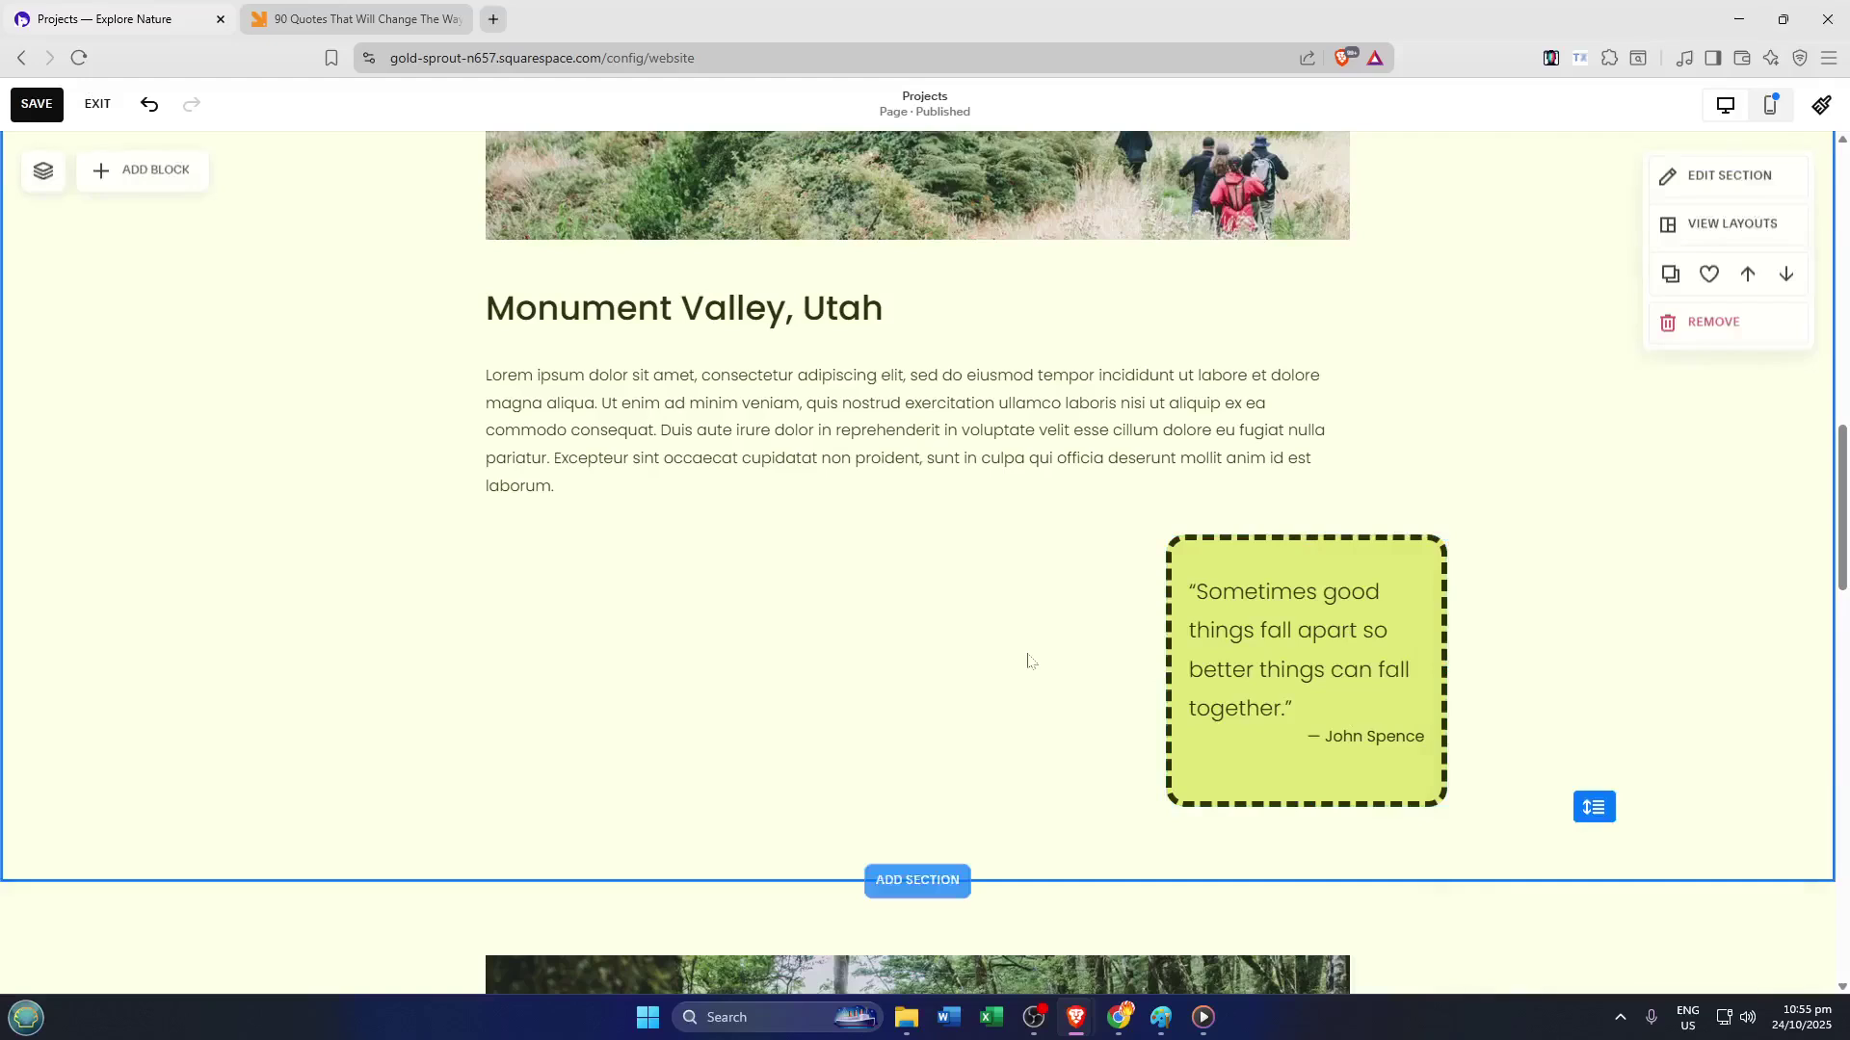